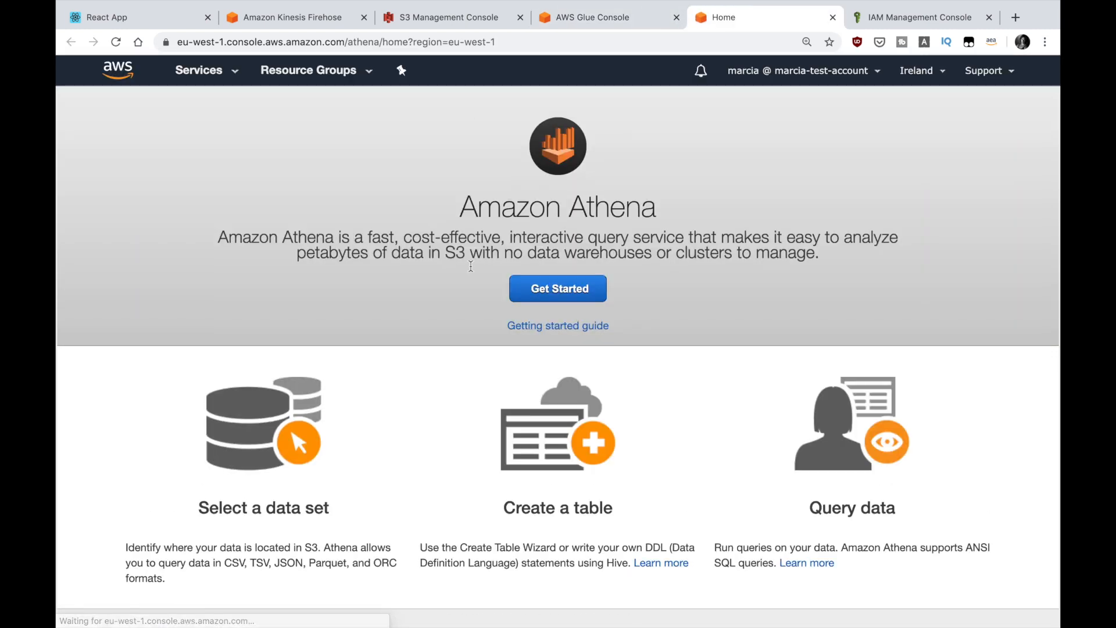
# Step: Open the Athena query editor and select the voting-app-glue-database database
pyautogui.click(522, 288)
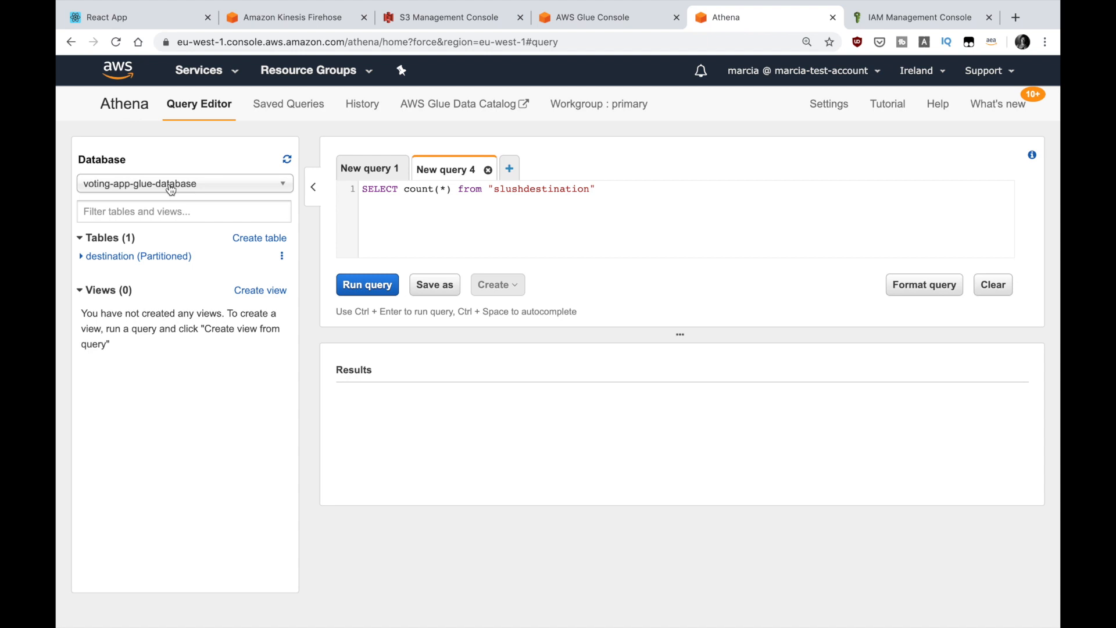
pyautogui.click(171, 190)
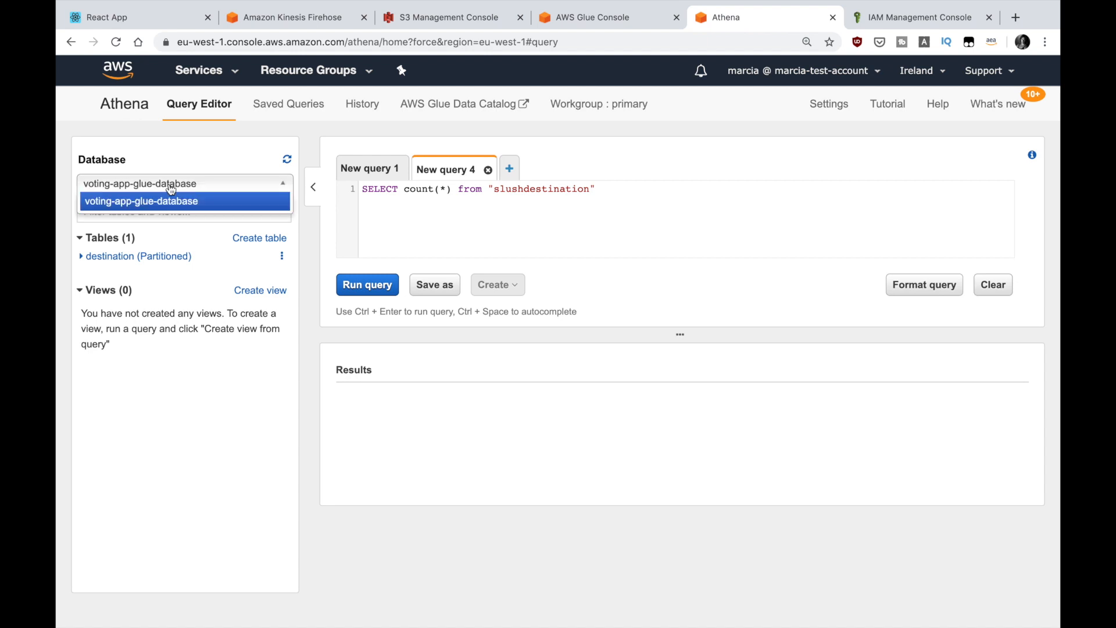
pyautogui.click(195, 186)
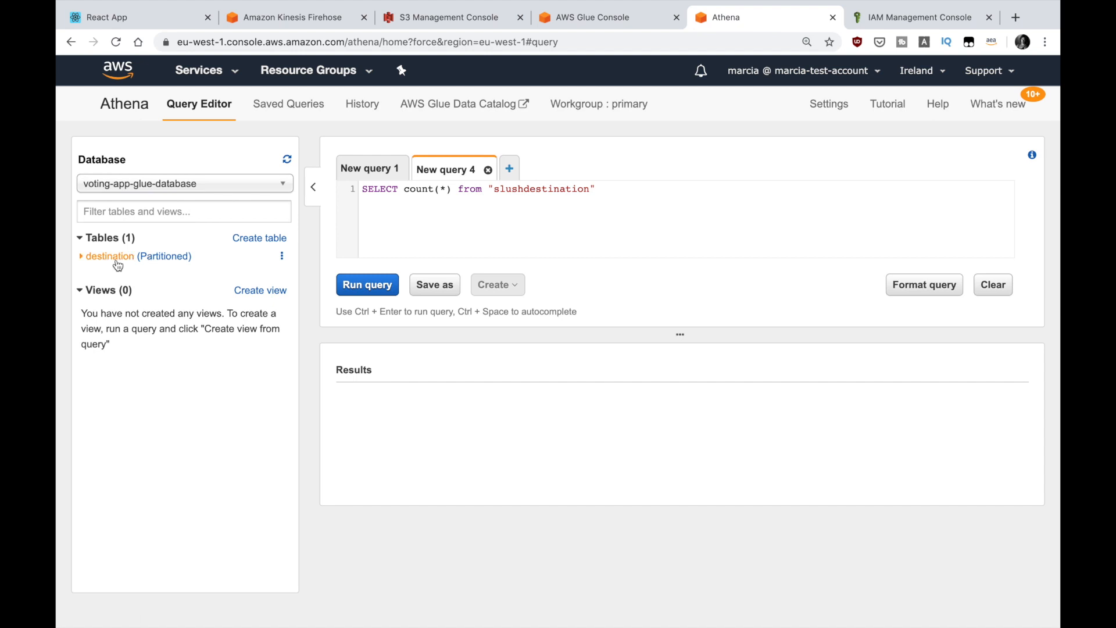
# Step: Run the query SELECT * from destination in the first query tab and scroll through the results
pyautogui.click(82, 258)
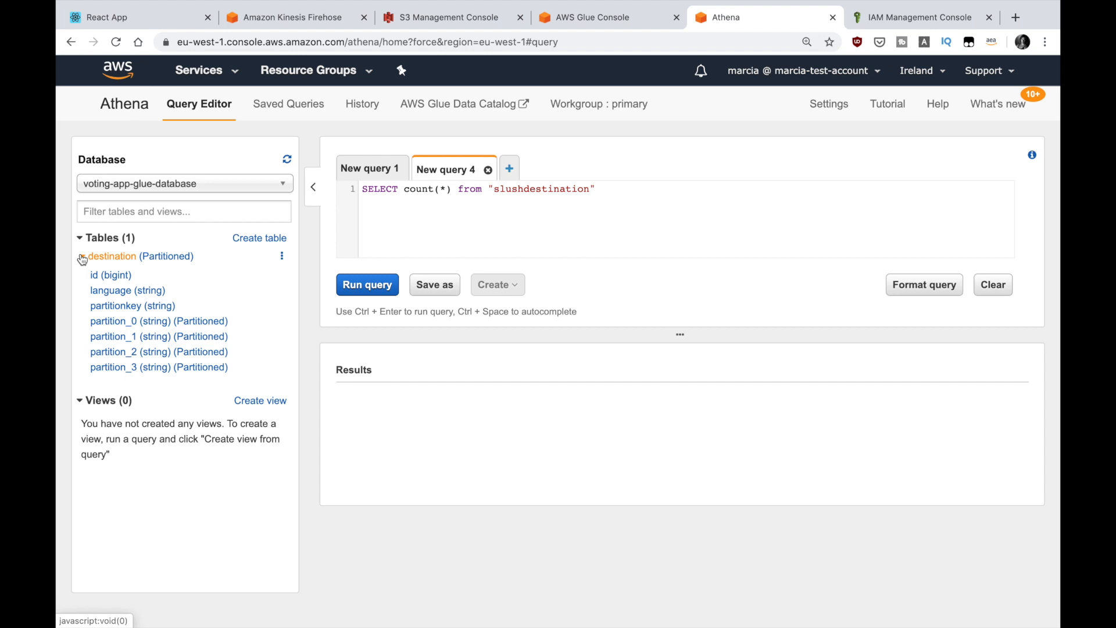
pyautogui.click(81, 257)
pyautogui.press('BackSpace')
pyautogui.write('destinations')
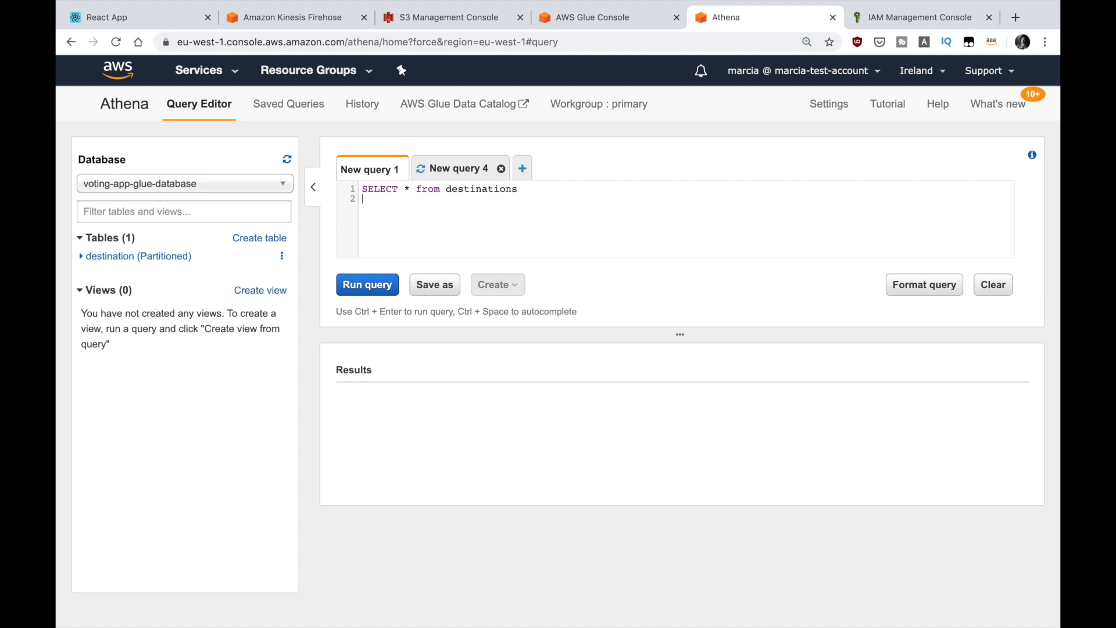
pyautogui.press('BackSpace')
pyautogui.click(375, 294)
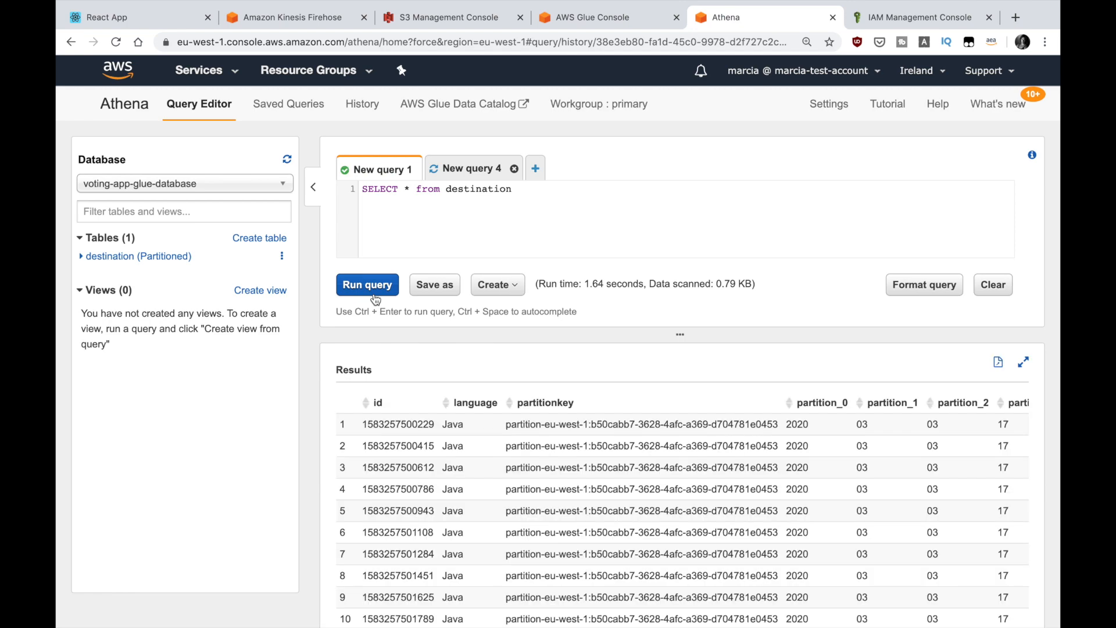
pyautogui.scroll(-3, 480, 455)
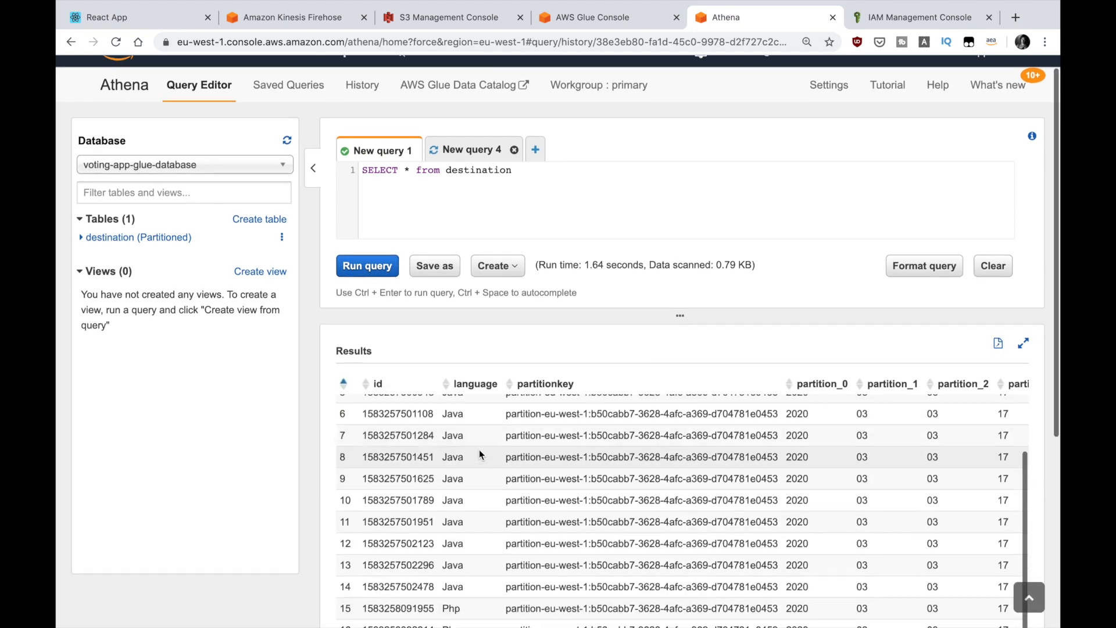
pyautogui.scroll(-5, 480, 454)
pyautogui.scroll(3, 479, 454)
pyautogui.scroll(5, 479, 454)
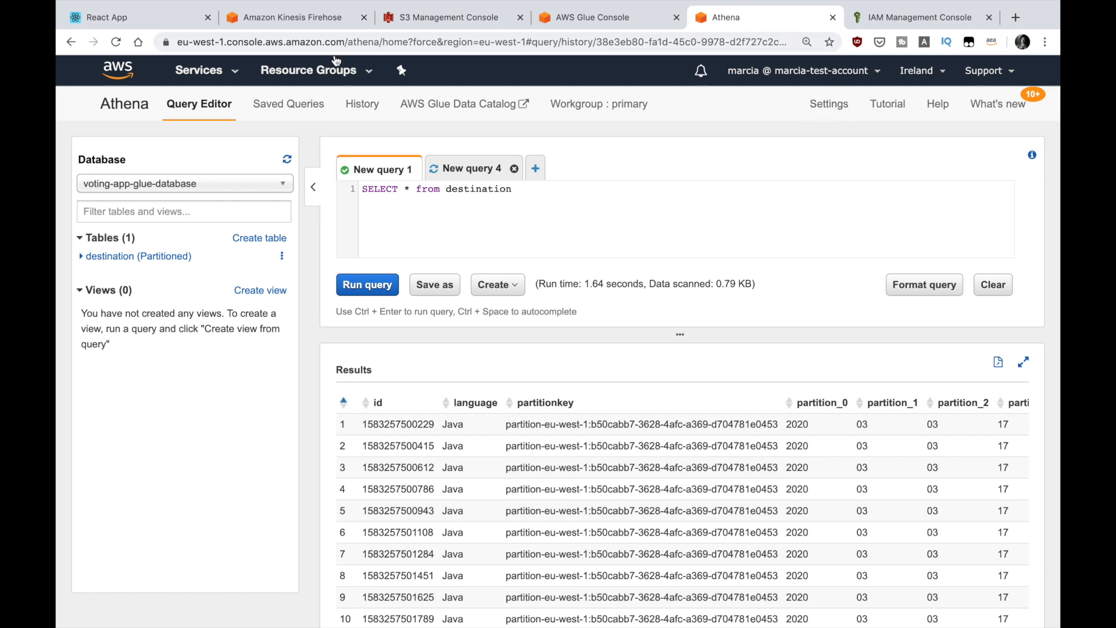
# Step: Search the services for QuickSight and open it in a new browser tab
pyautogui.click(200, 69)
pyautogui.write('qui')
pyautogui.click(365, 180)
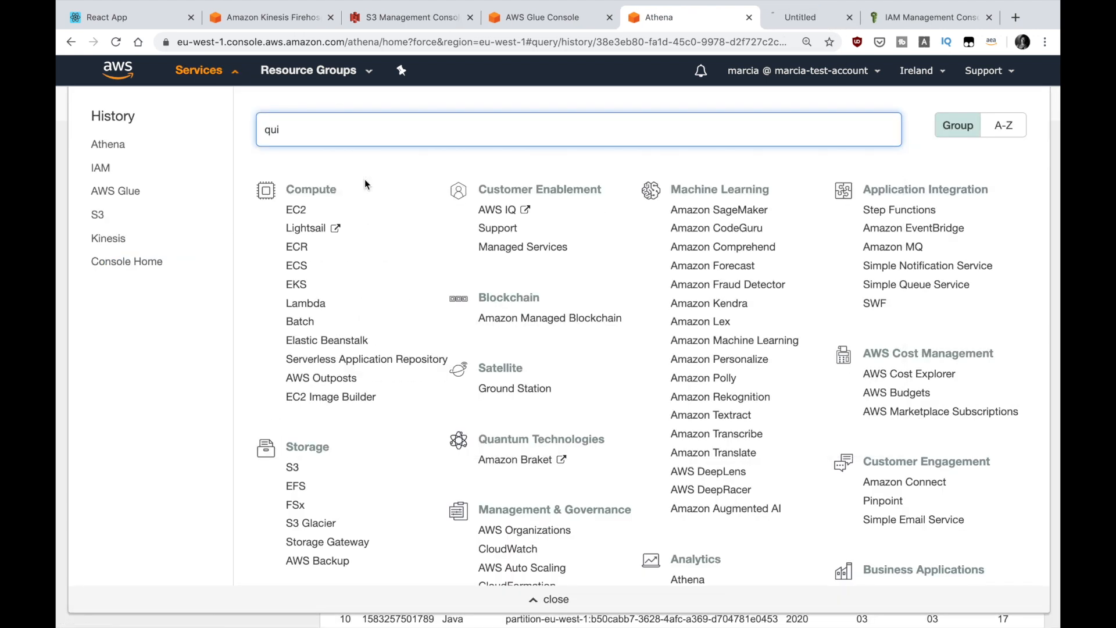
pyautogui.click(770, 19)
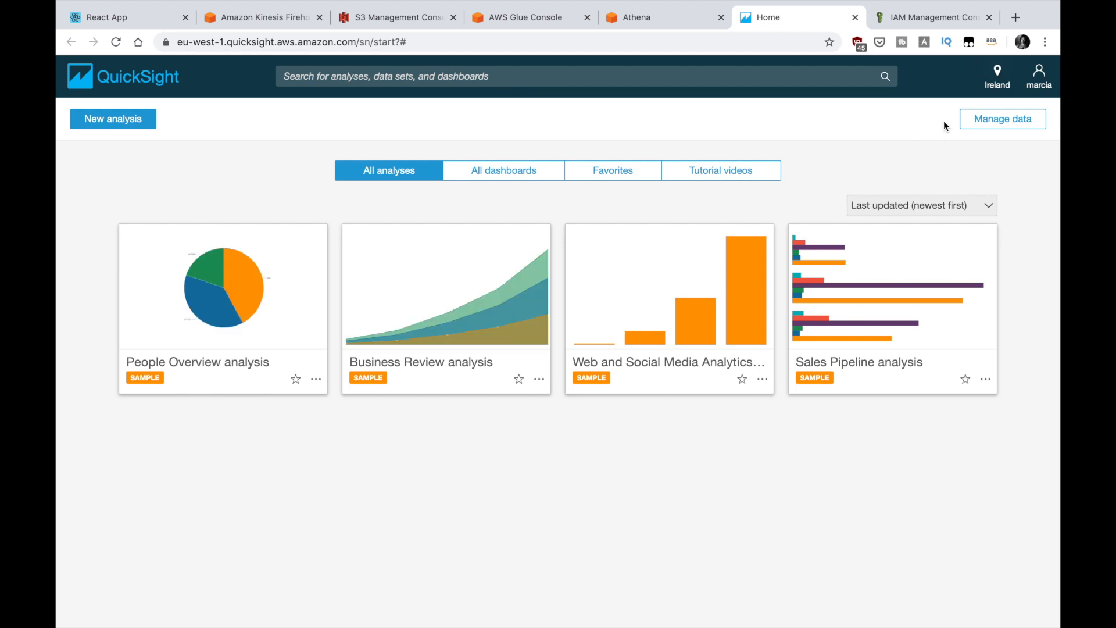
# Step: Start a new data set and create an Athena data source named voting-app
pyautogui.click(978, 128)
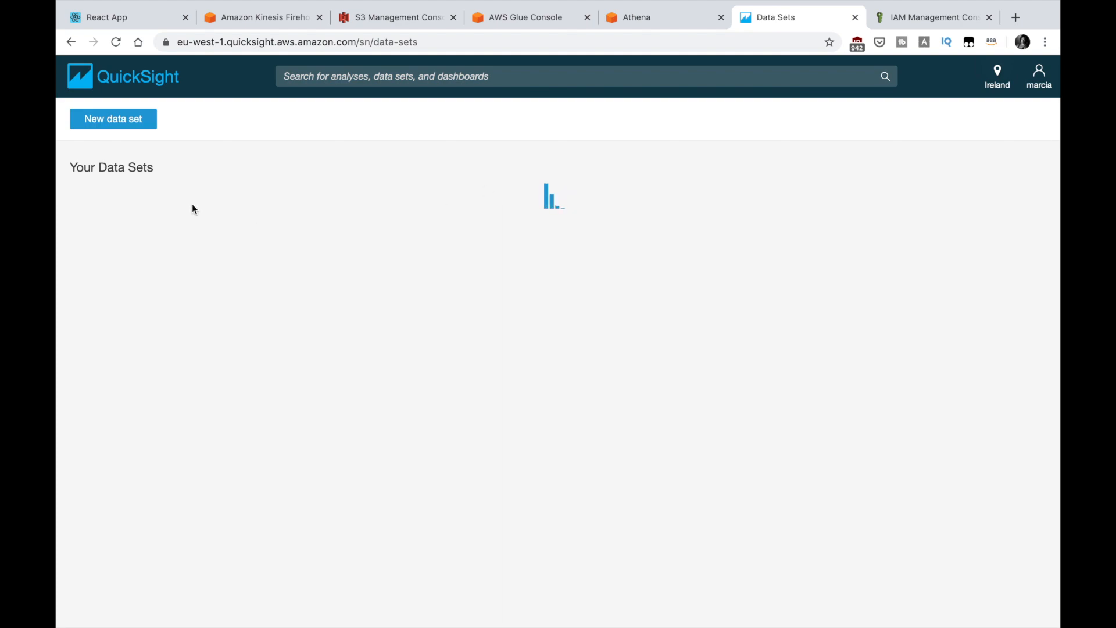
pyautogui.click(128, 129)
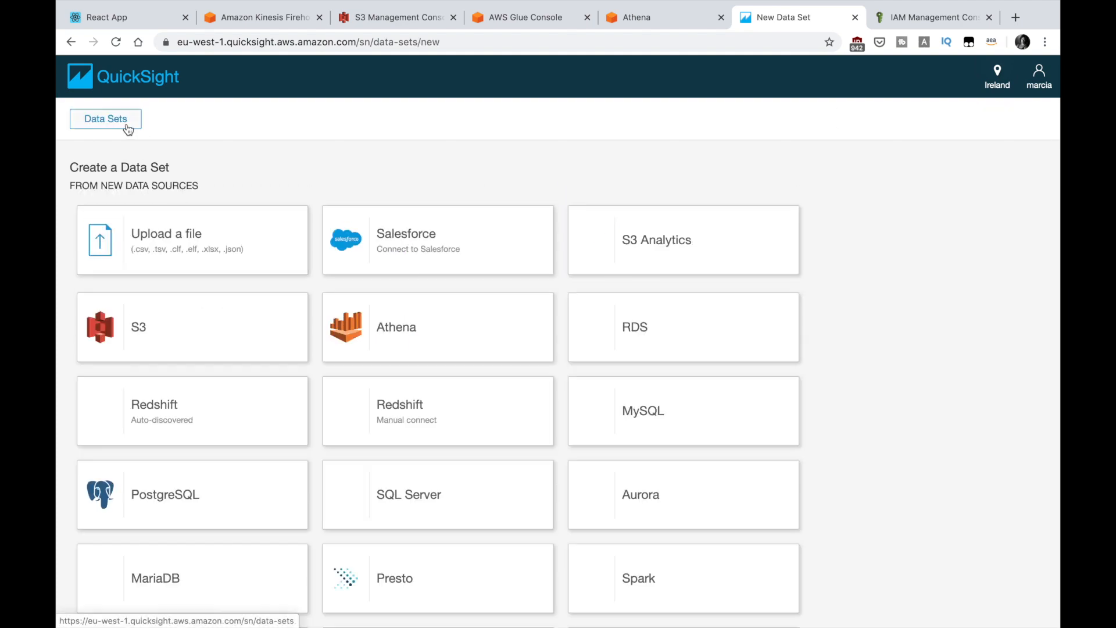
pyautogui.click(409, 319)
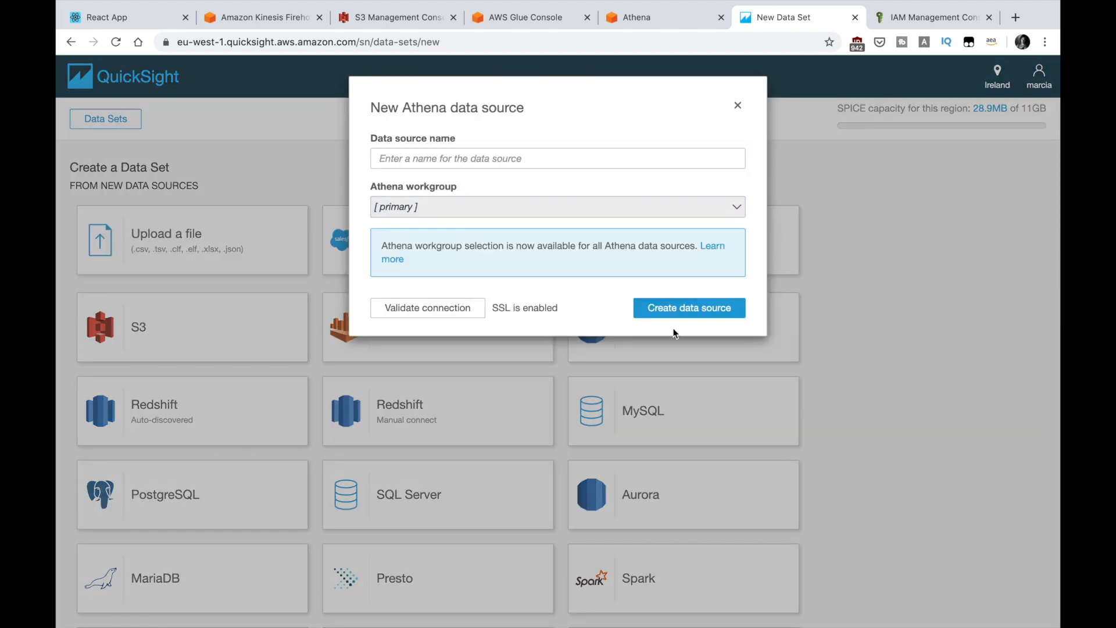
pyautogui.click(603, 163)
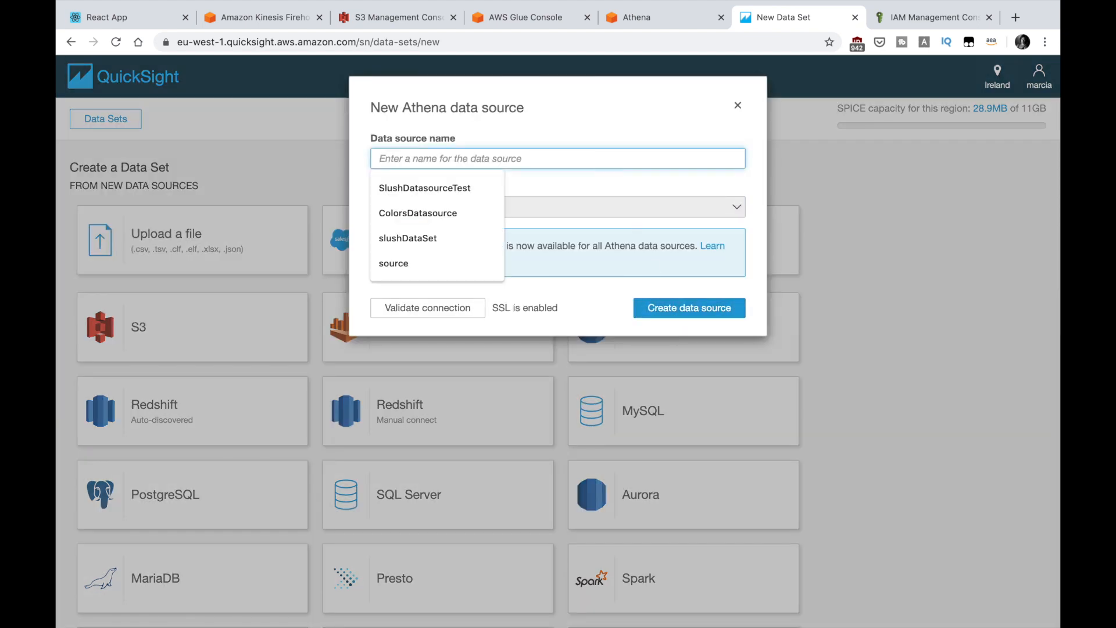
pyautogui.write('voting-app')
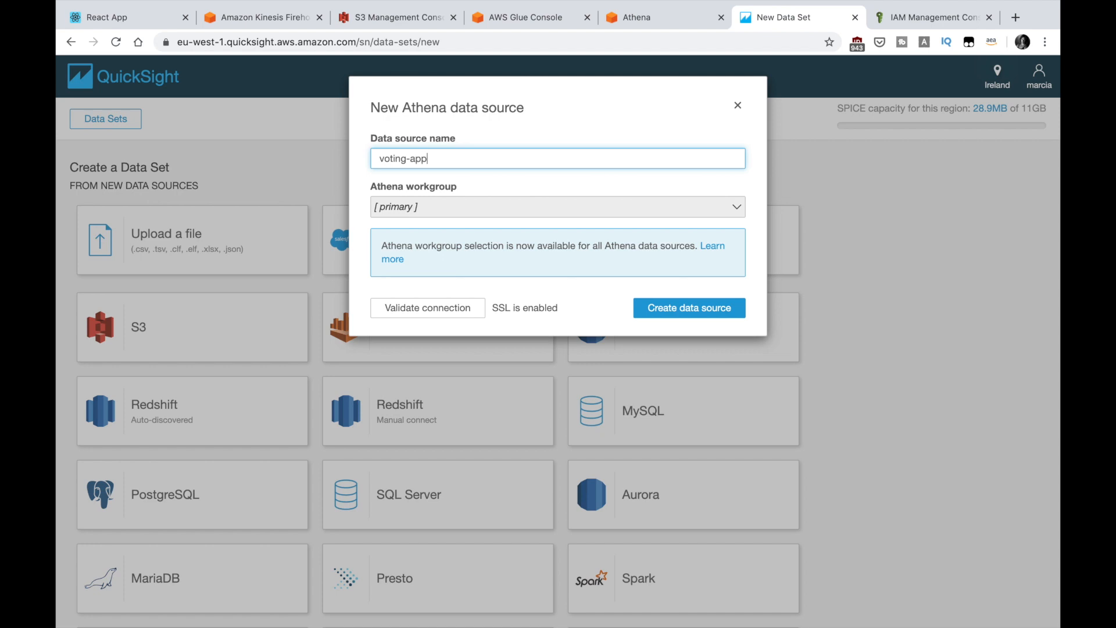
pyautogui.click(699, 310)
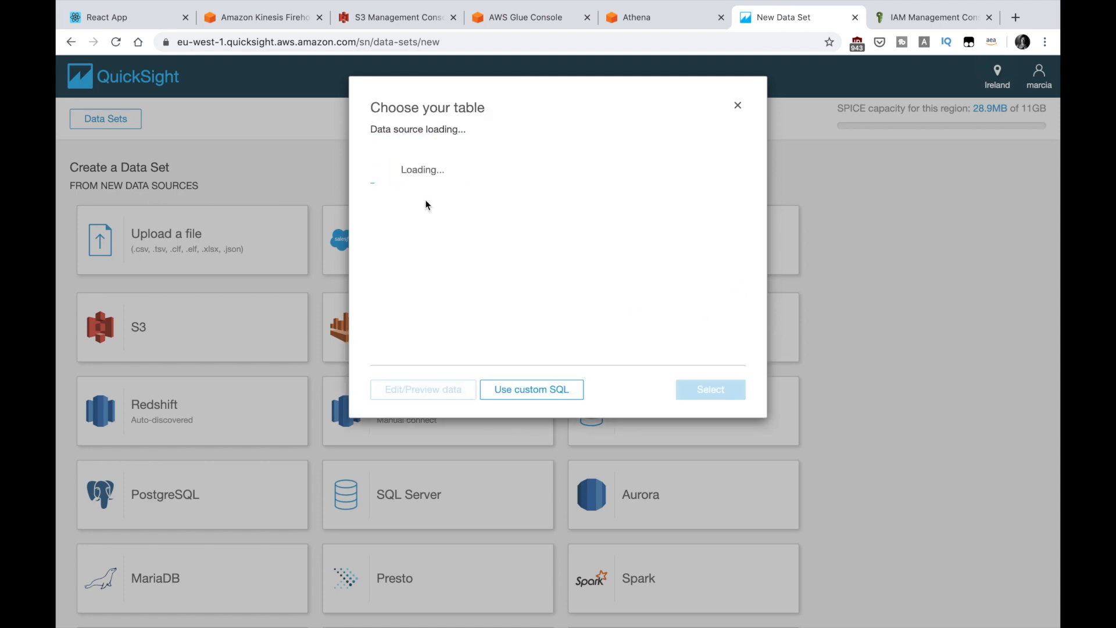
# Step: Choose the voting-app-glue-database database and the destination table, set it to directly query the data, and visualize
pyautogui.click(426, 186)
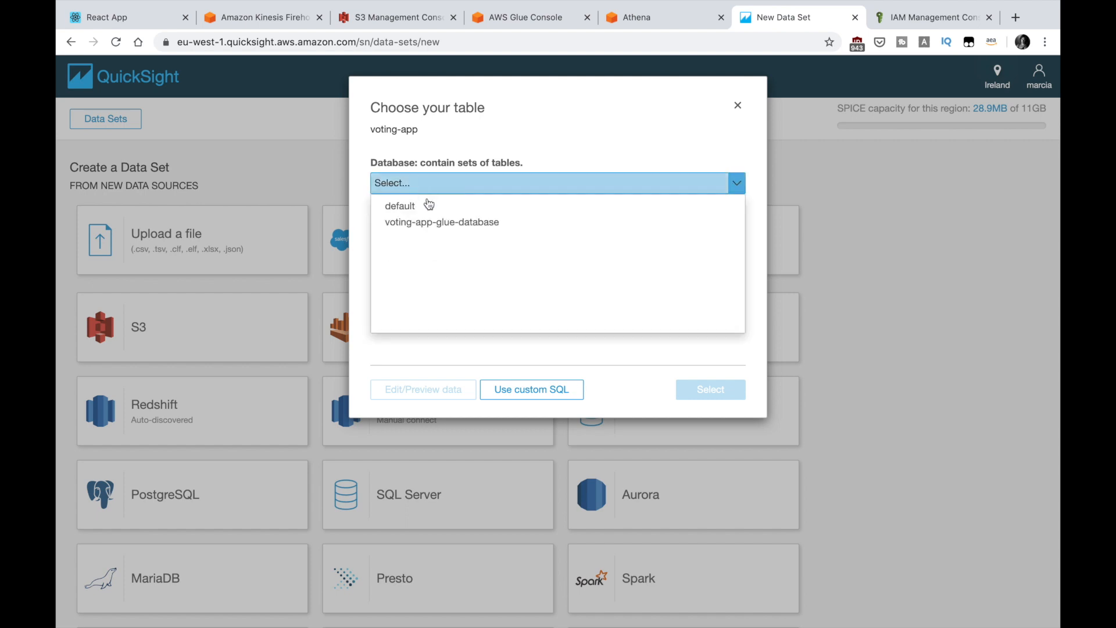
pyautogui.click(431, 218)
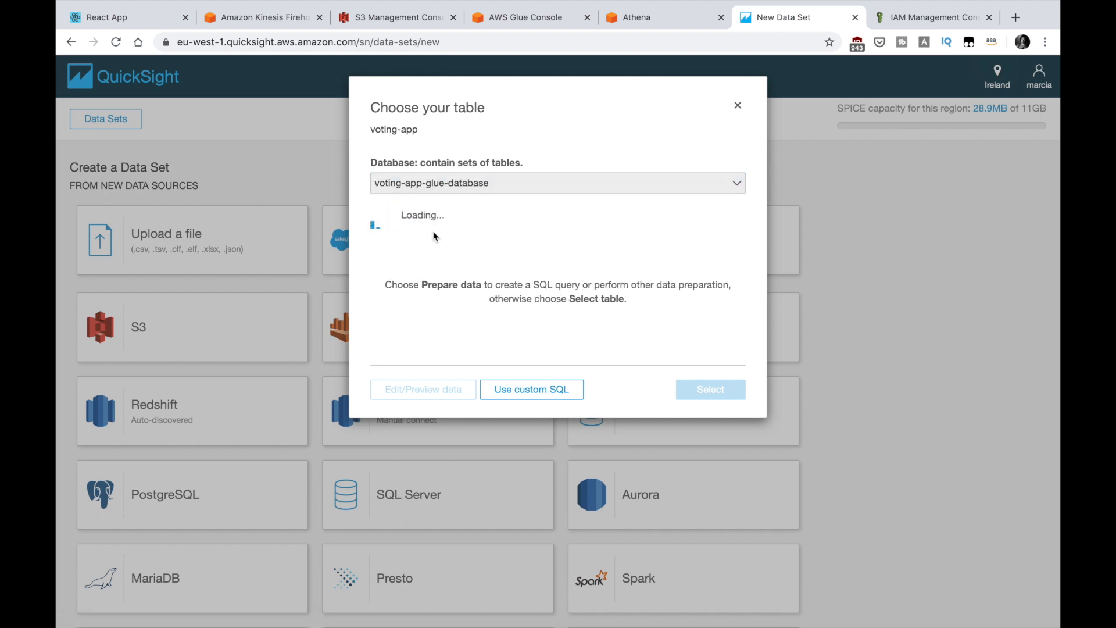
pyautogui.click(410, 233)
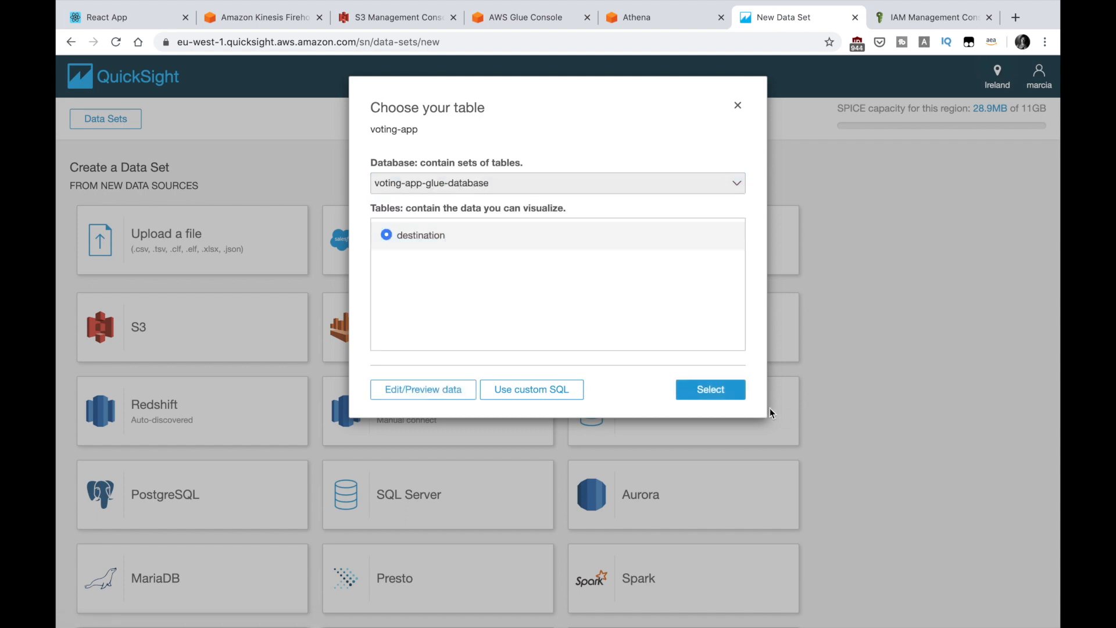
pyautogui.click(743, 392)
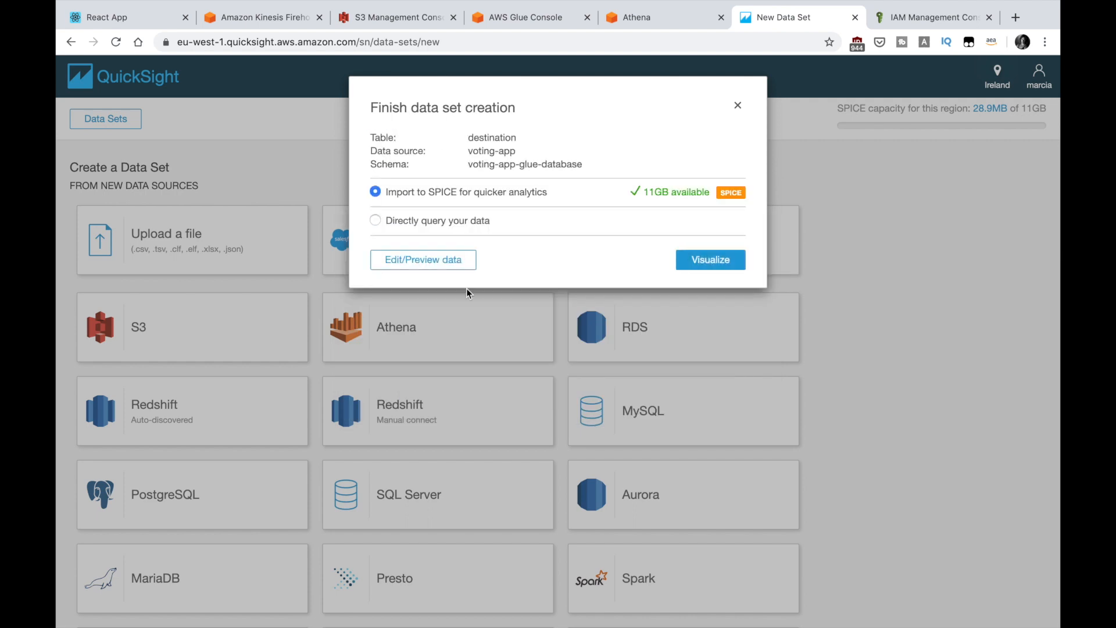
pyautogui.click(447, 223)
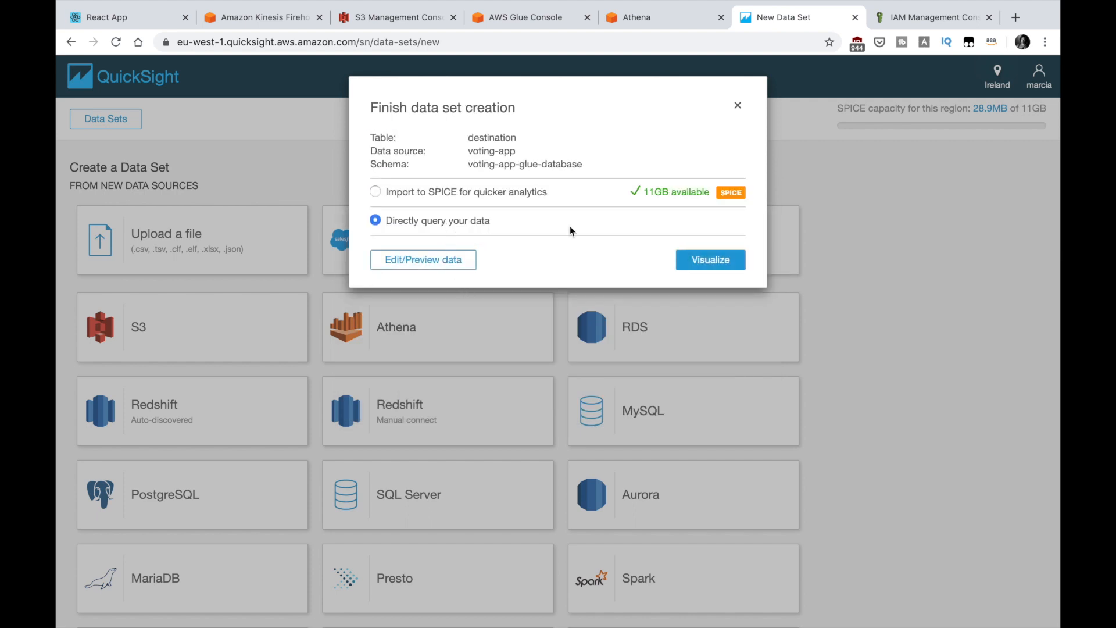
pyautogui.click(698, 262)
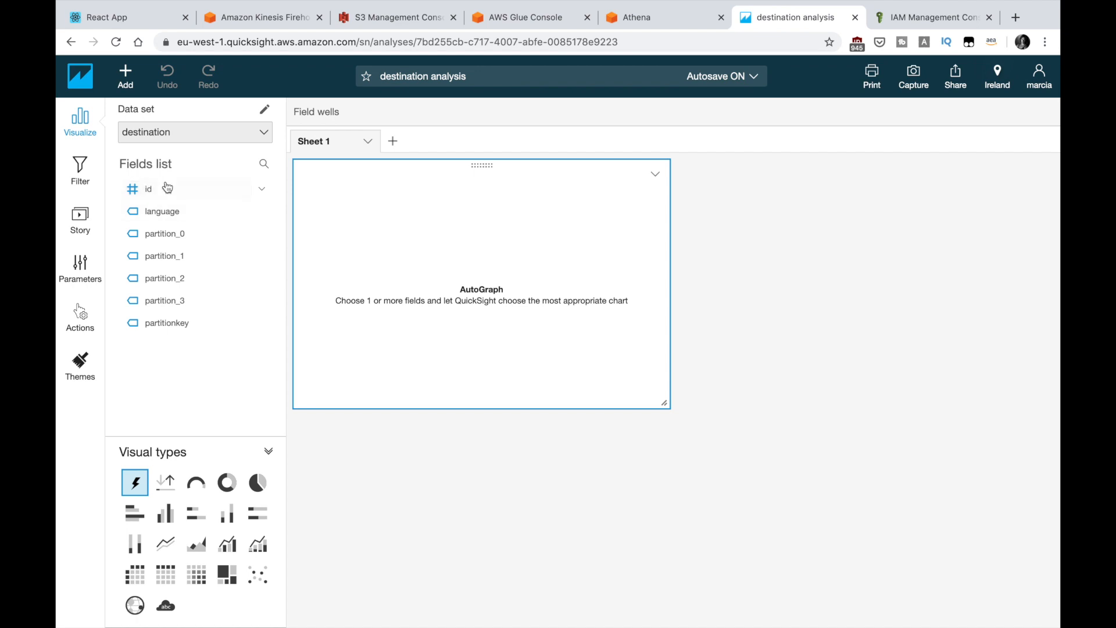
# Step: Add the language field to the AutoGraph visual and inspect the error details
pyautogui.moveTo(153, 214); pyautogui.dragTo(401, 230)
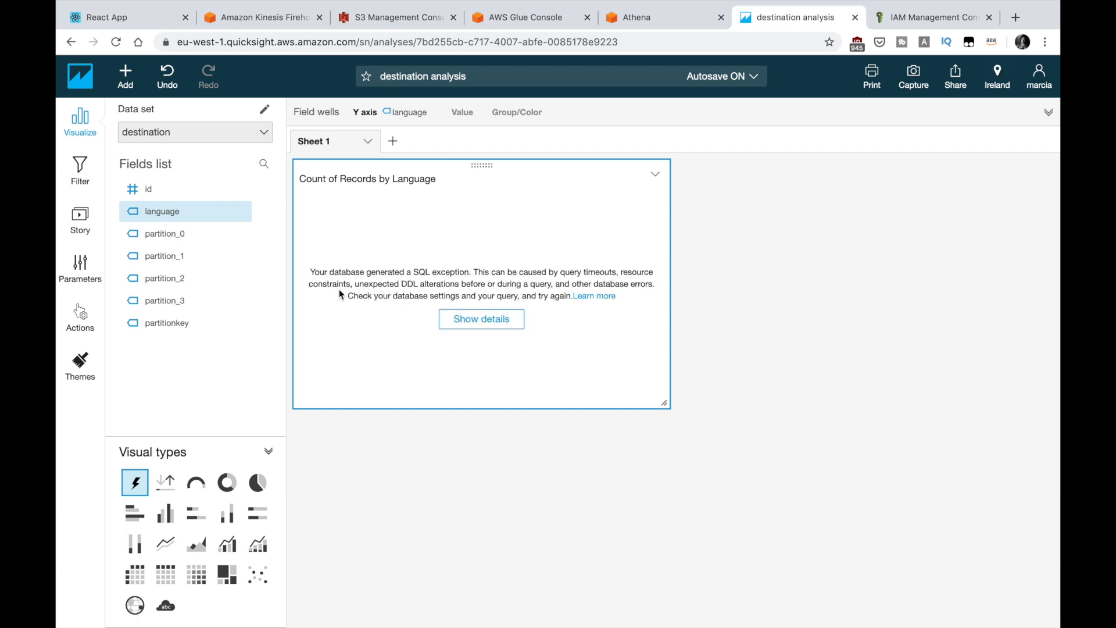
pyautogui.click(459, 321)
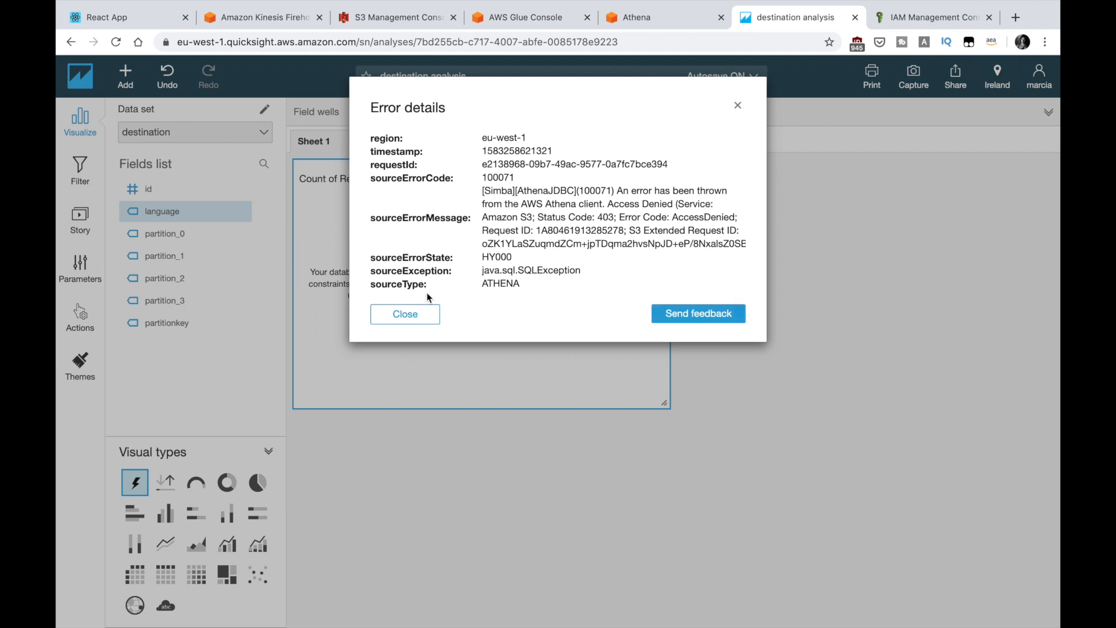
pyautogui.click(424, 313)
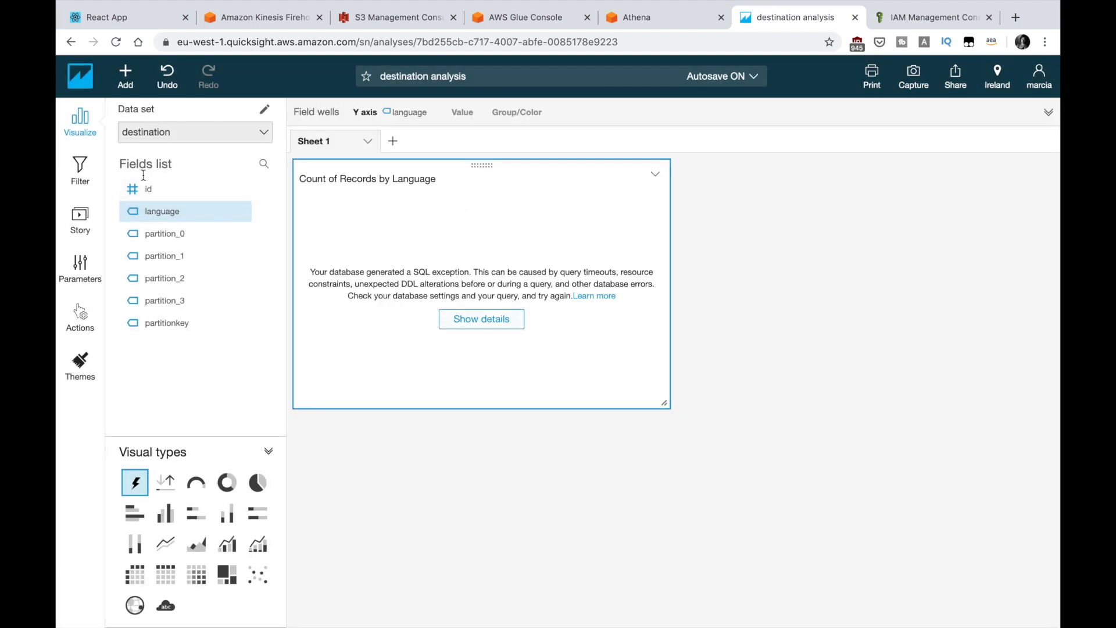
# Step: Open QuickSight's Security & permissions settings and edit access to AWS services
pyautogui.click(80, 75)
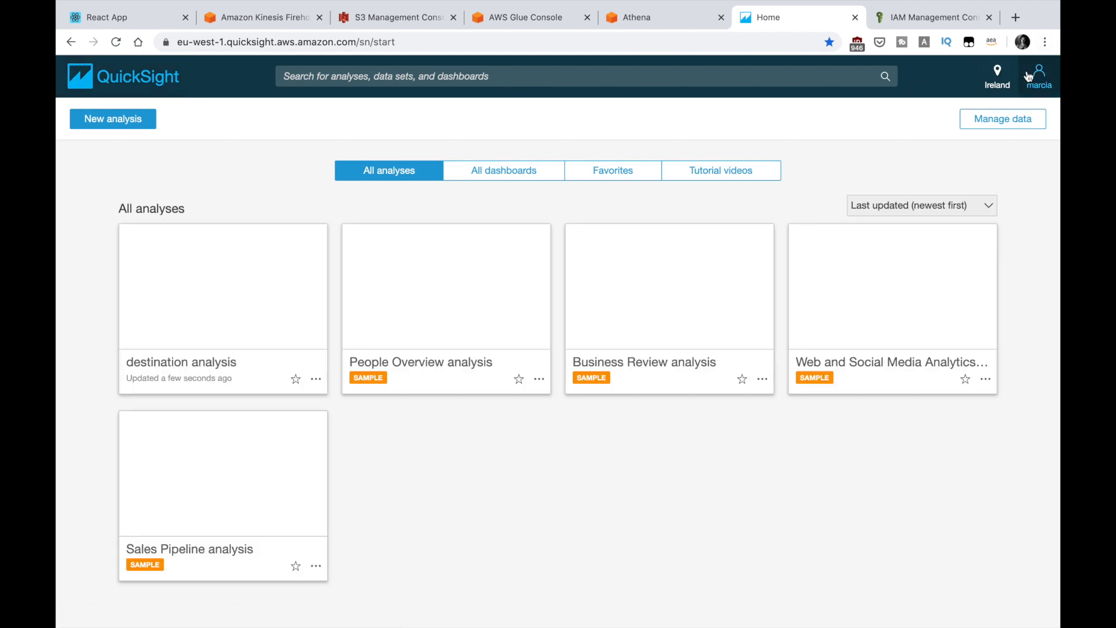
pyautogui.click(1028, 76)
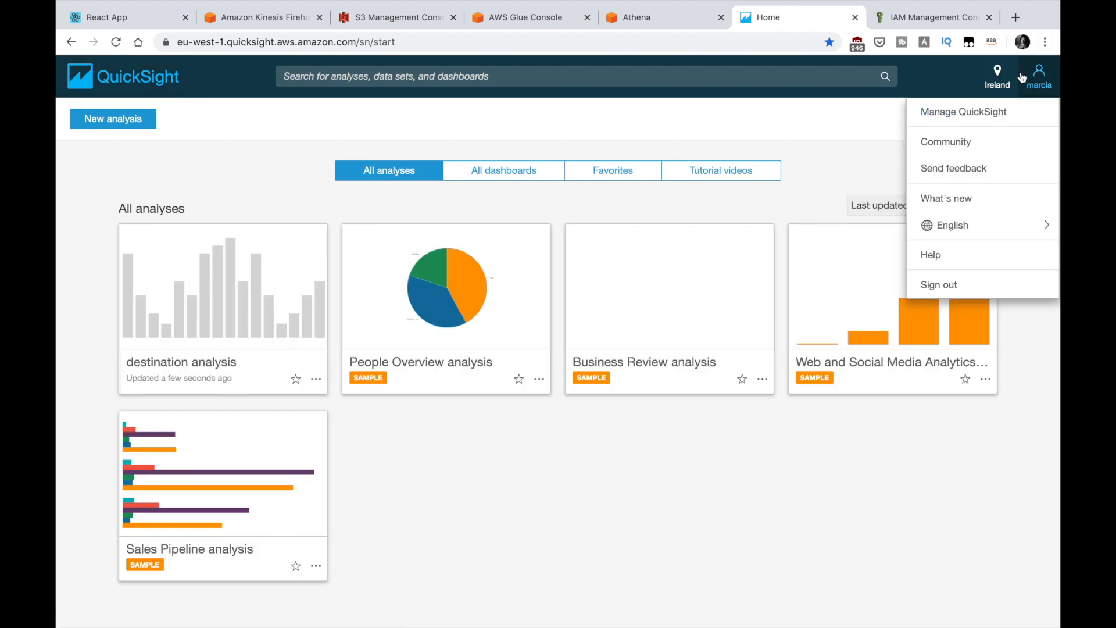
pyautogui.click(951, 111)
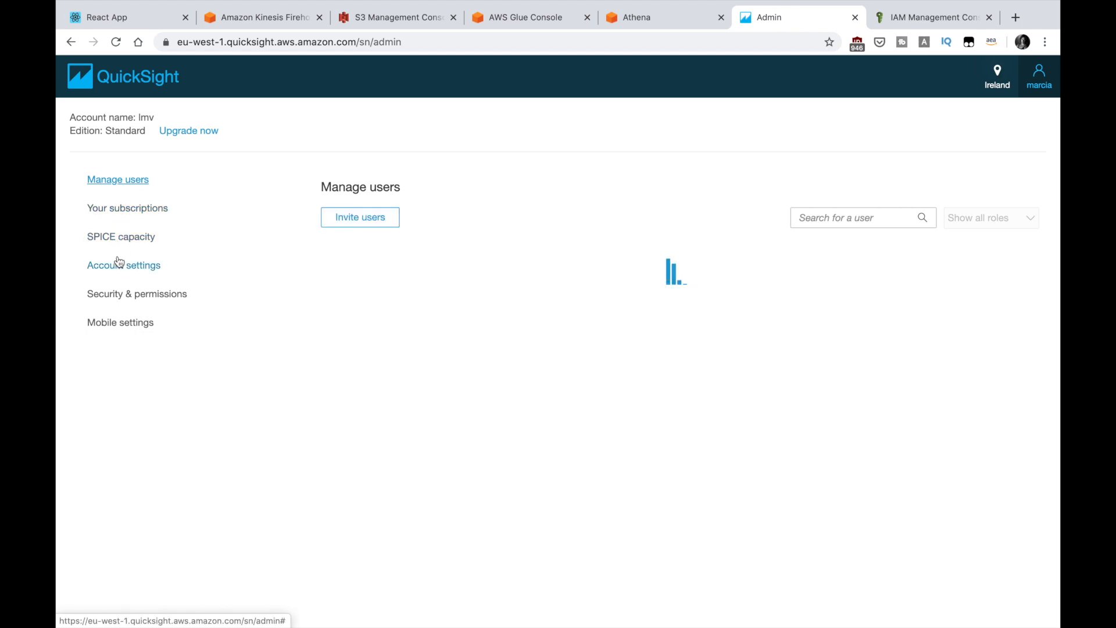
pyautogui.click(119, 290)
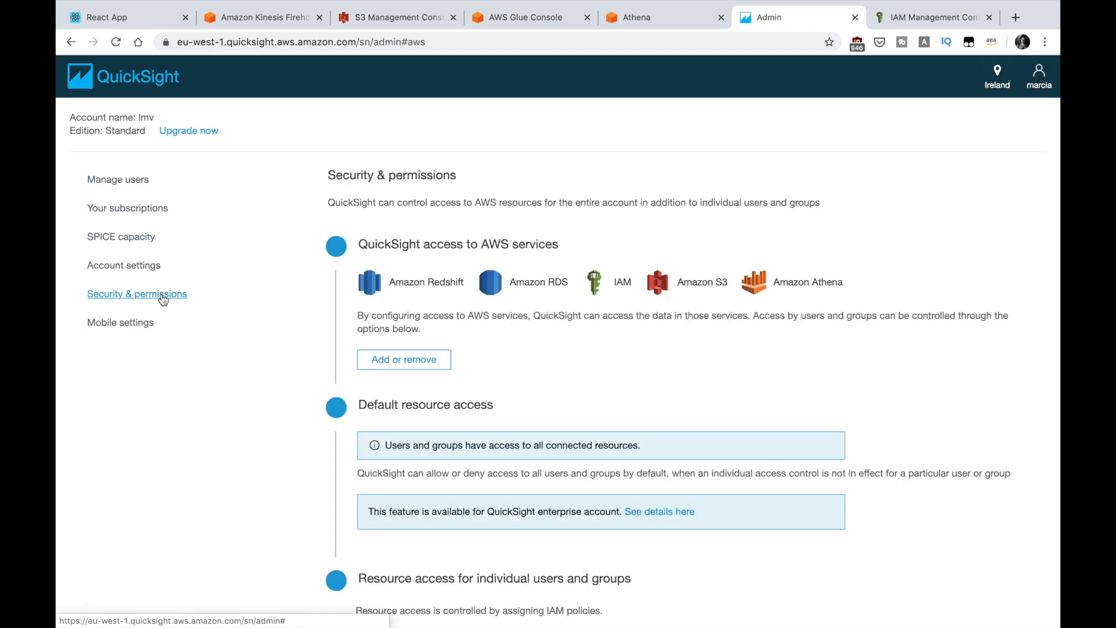
pyautogui.scroll(-2, 358, 300)
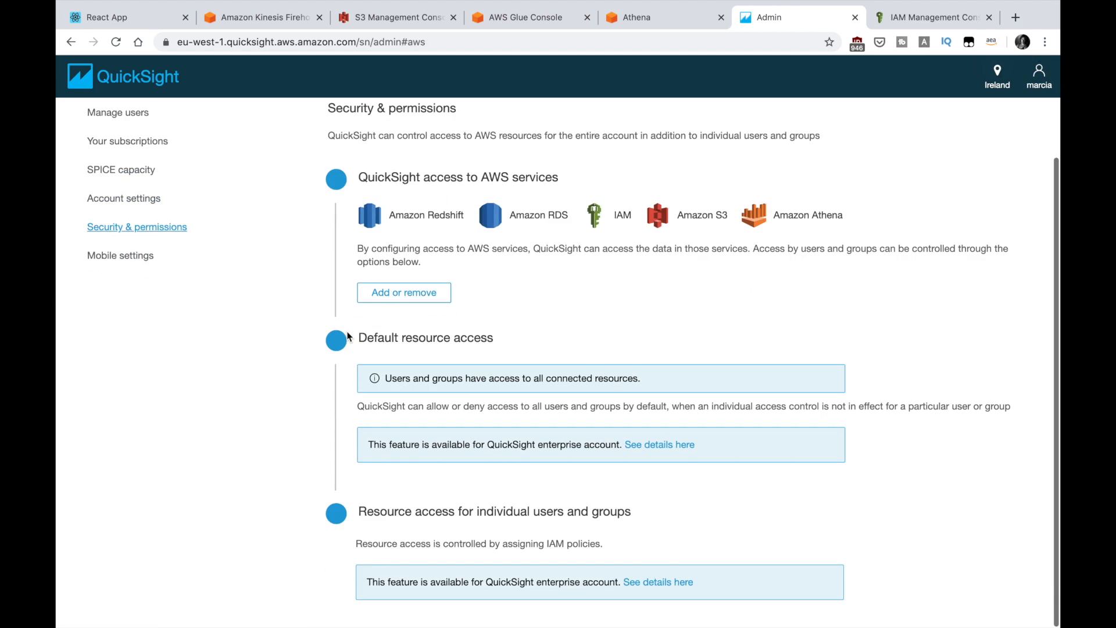
pyautogui.click(401, 300)
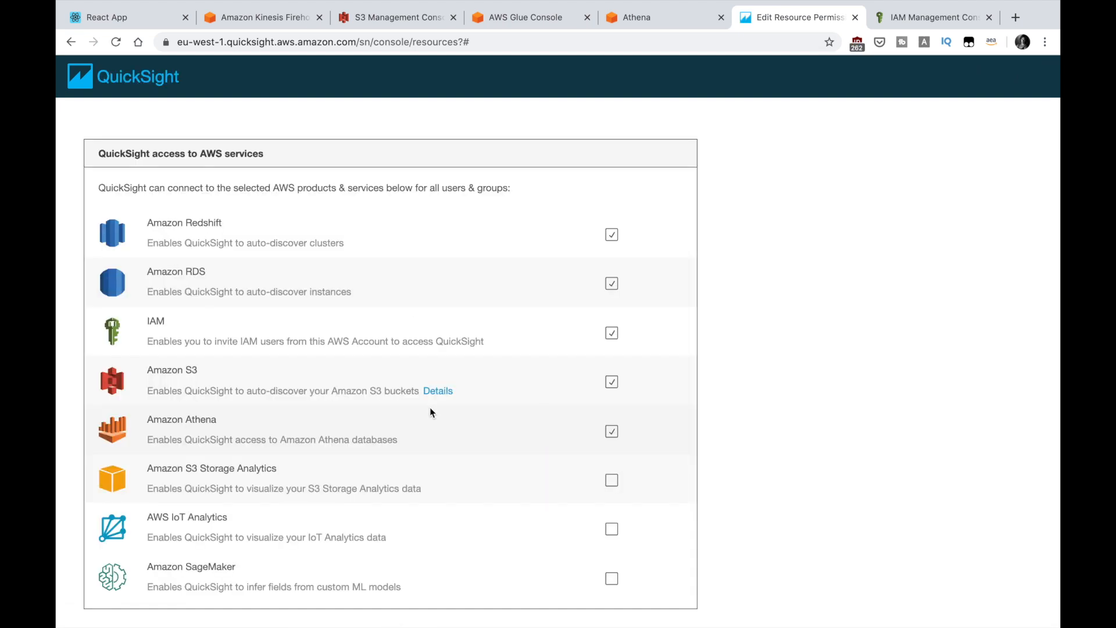
# Step: Update QuickSight's AWS service access with Amazon S3 selected
pyautogui.click(406, 384)
pyautogui.click(612, 382)
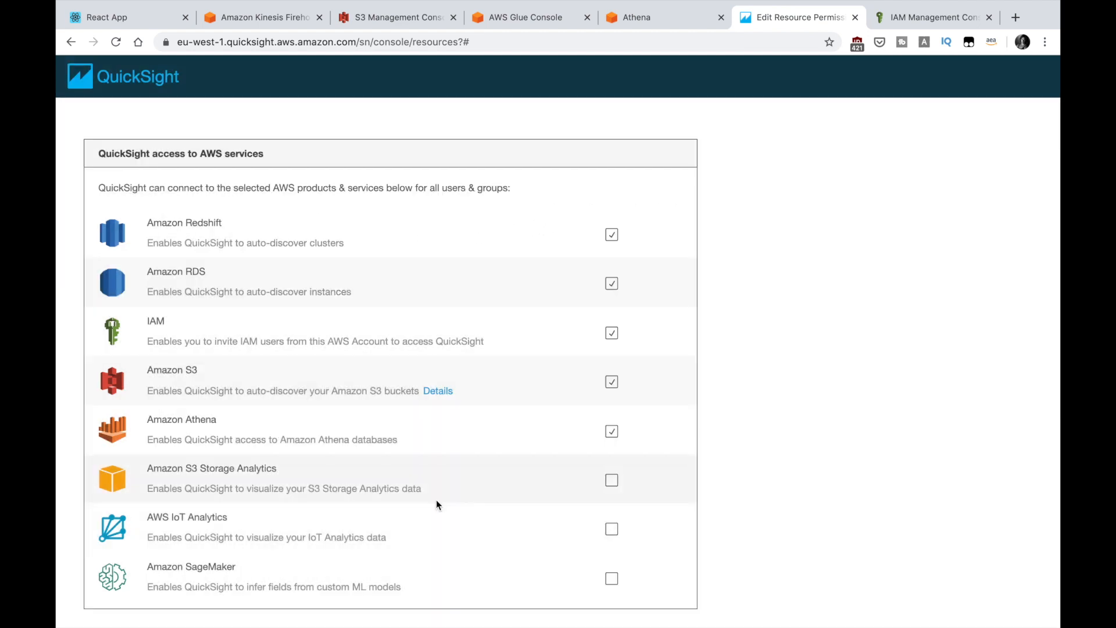
pyautogui.scroll(-2, 437, 504)
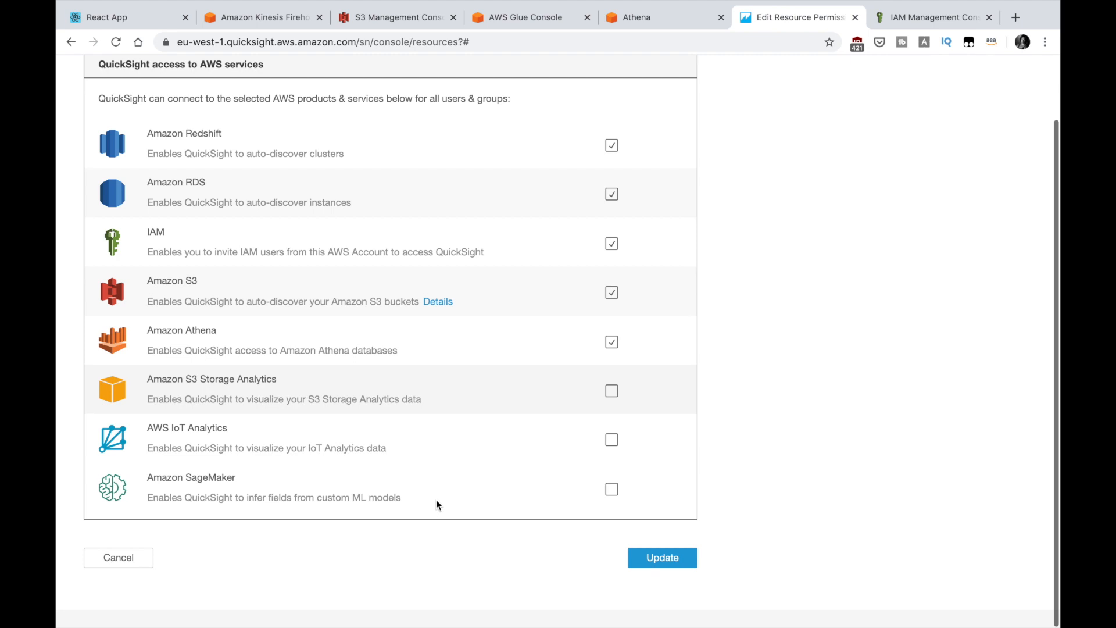
pyautogui.scroll(1, 437, 503)
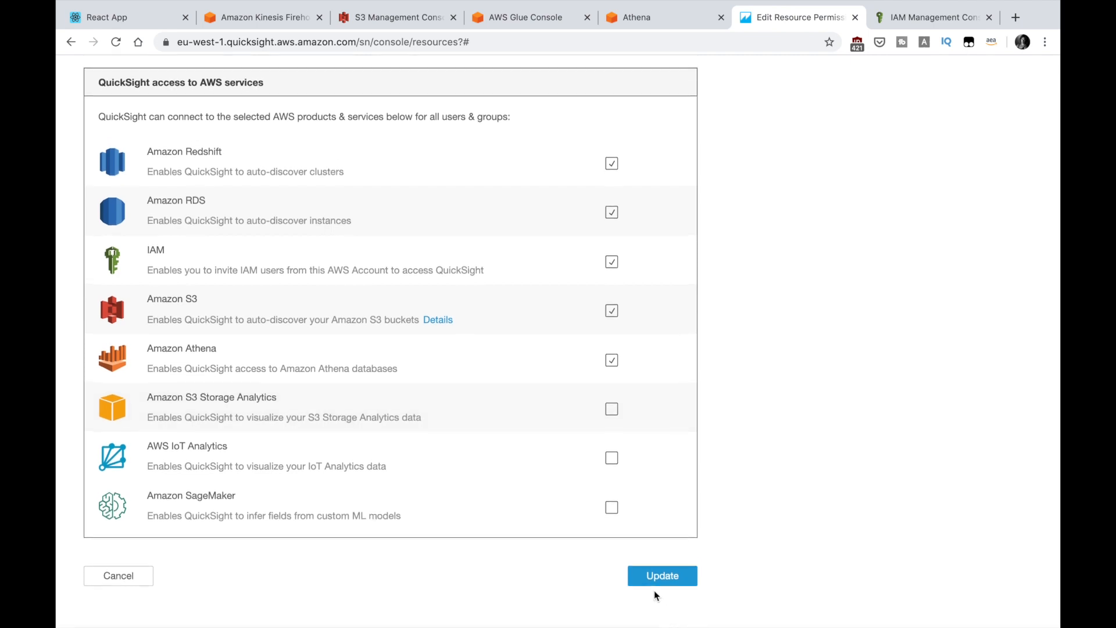
pyautogui.click(659, 580)
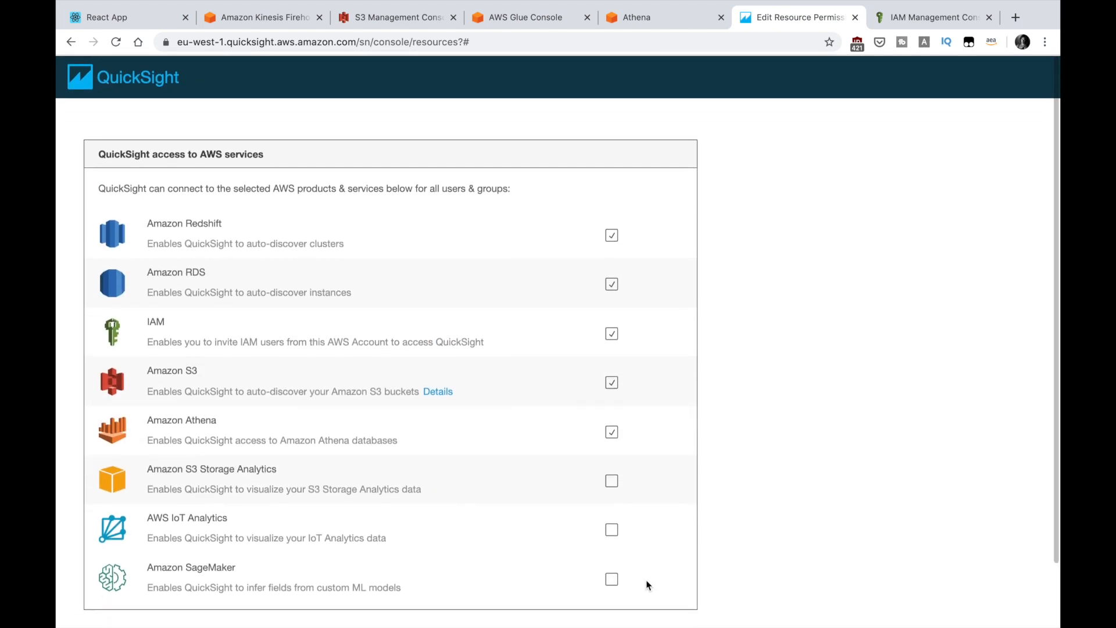
# Step: Reopen the destination analysis to view the Count of Records by Language chart
pyautogui.scroll(-3, 647, 581)
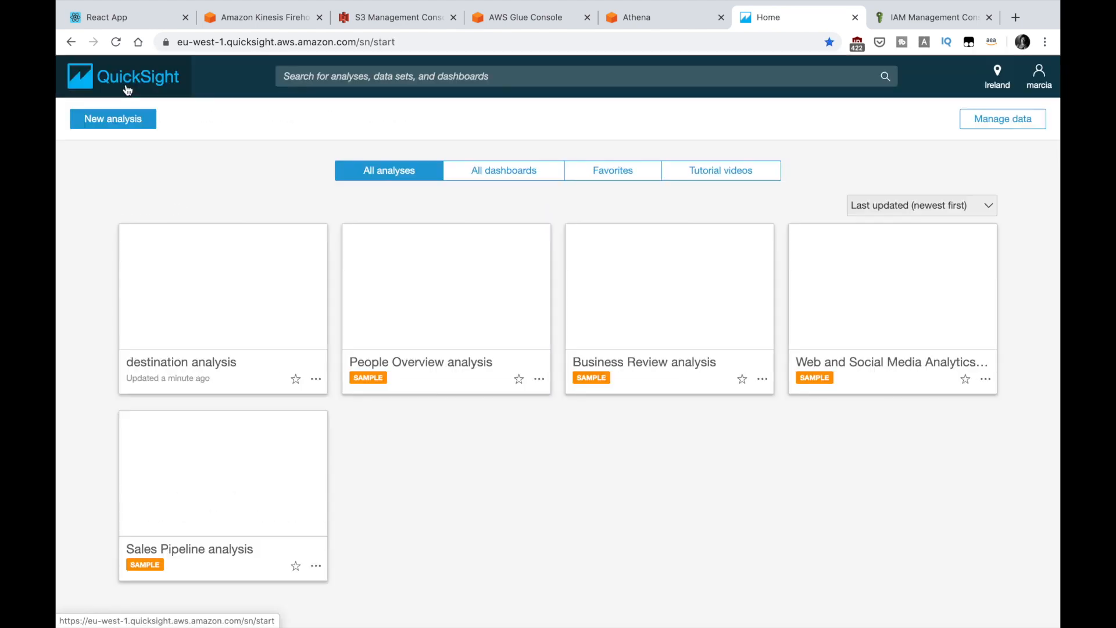
pyautogui.click(214, 304)
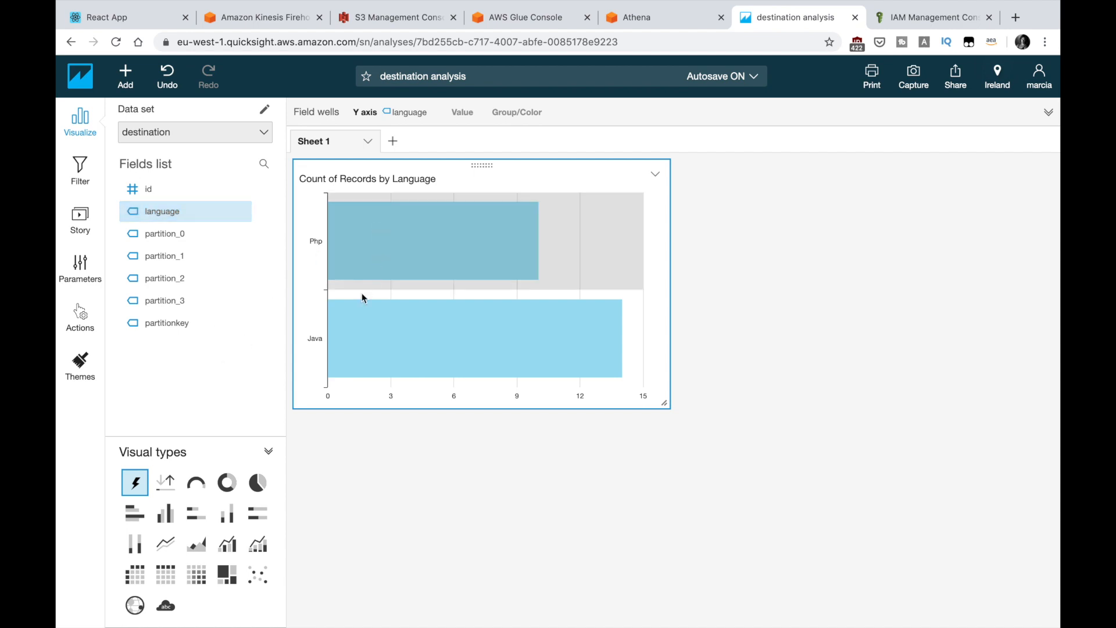
# Step: Reload the voting app and cast several votes for .NET
pyautogui.click(110, 12)
pyautogui.press('super+r')
pyautogui.tripleClick(622, 406)
pyautogui.tripleClick(622, 406)
pyautogui.tripleClick(622, 406)
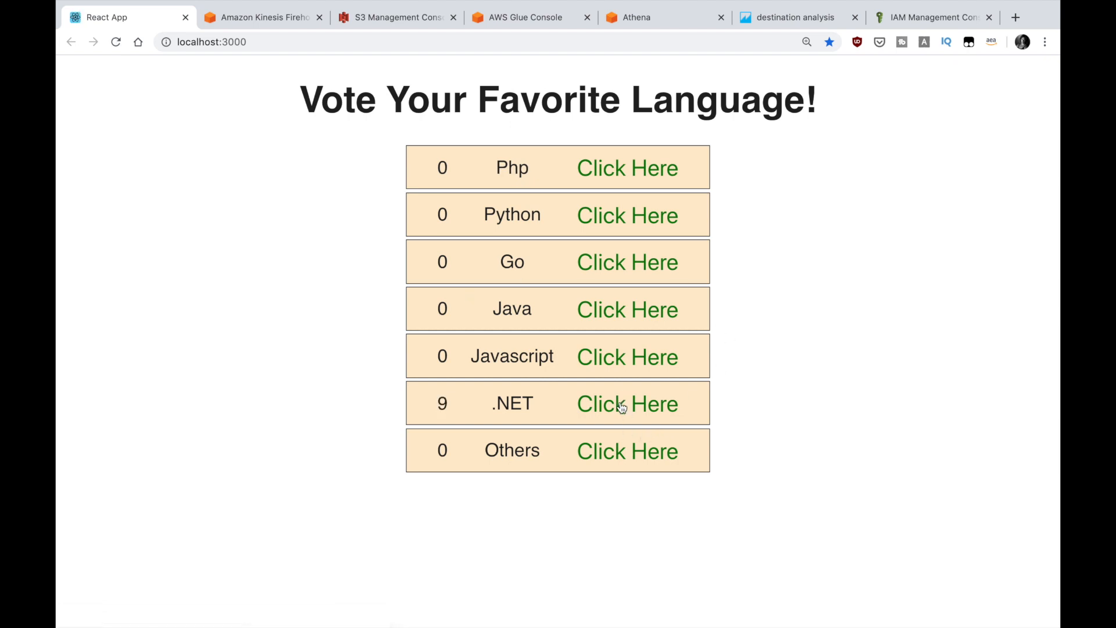
pyautogui.click(622, 407)
# Step: Refresh the voting-app-firehose delivery stream's monitoring metrics
pyautogui.click(797, 23)
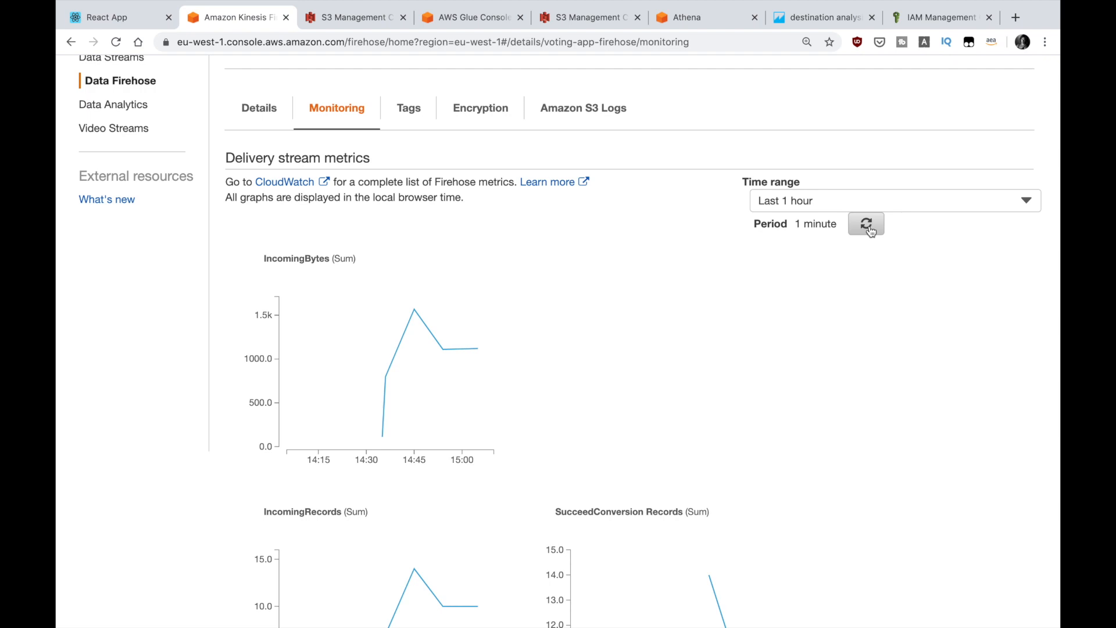
pyautogui.click(795, 18)
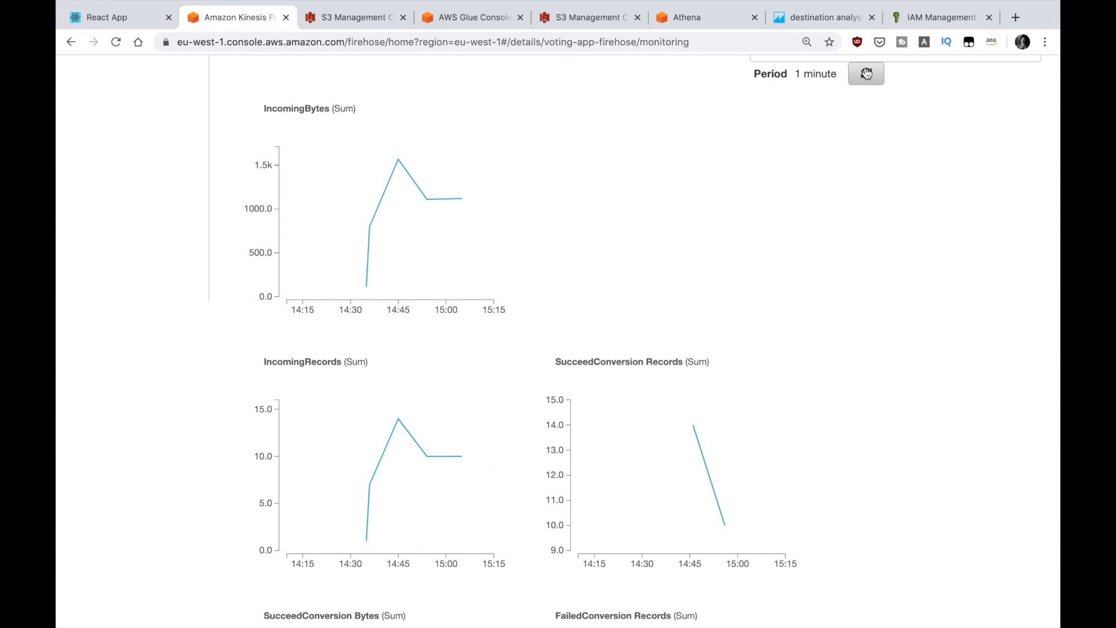
pyautogui.click(866, 74)
# Step: Check the voting-app-crawler status and view the partitions of the destination table in Glue
pyautogui.click(474, 17)
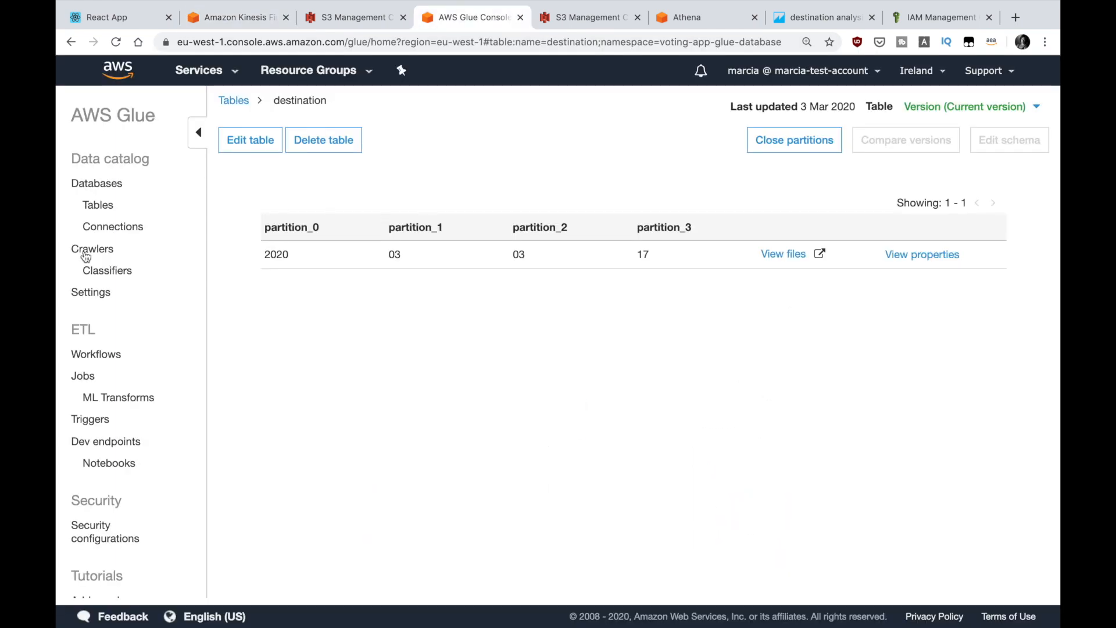
pyautogui.click(87, 250)
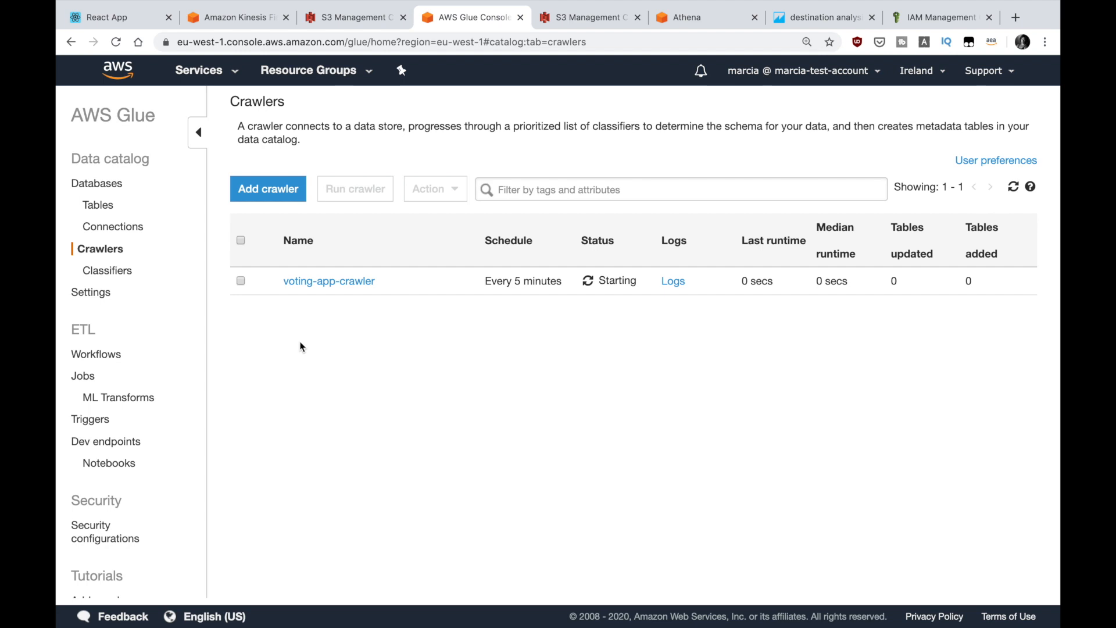
pyautogui.click(88, 206)
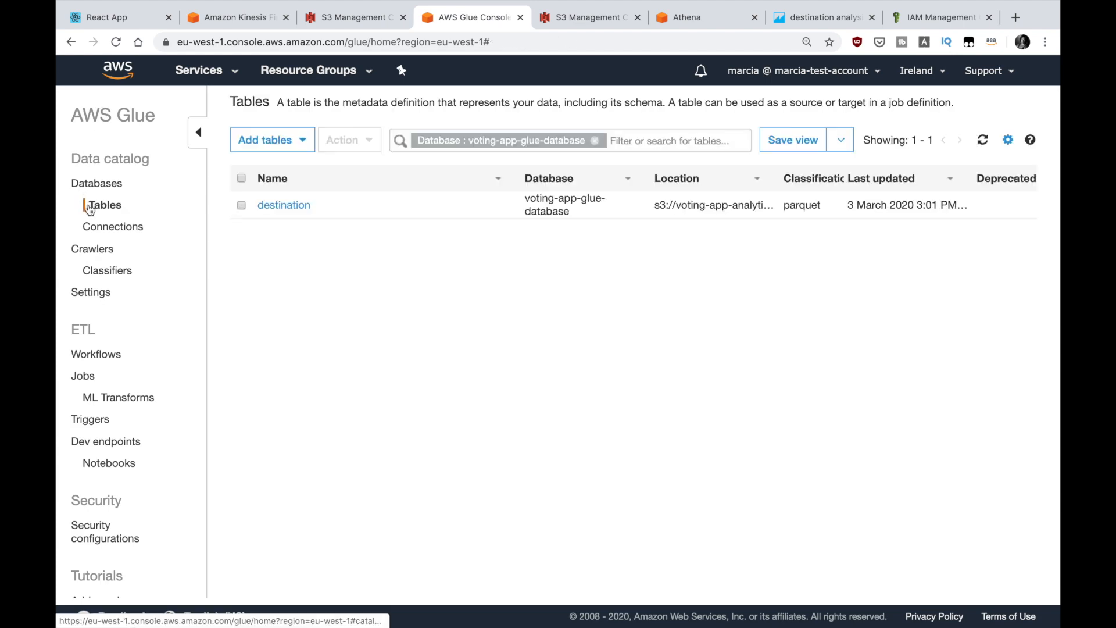
pyautogui.click(308, 215)
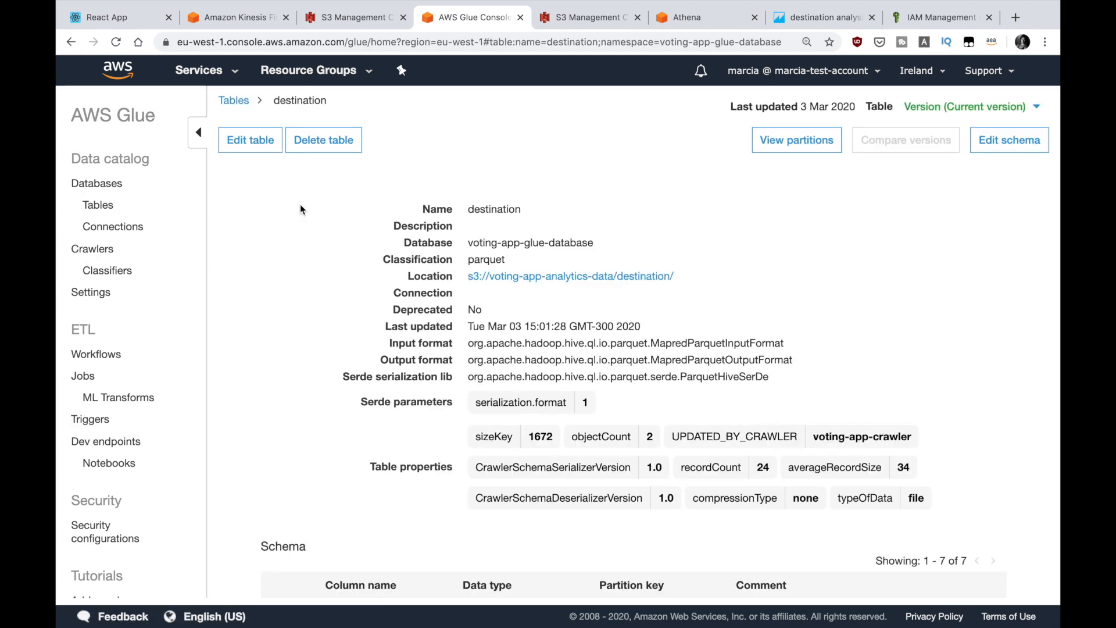
pyautogui.click(99, 250)
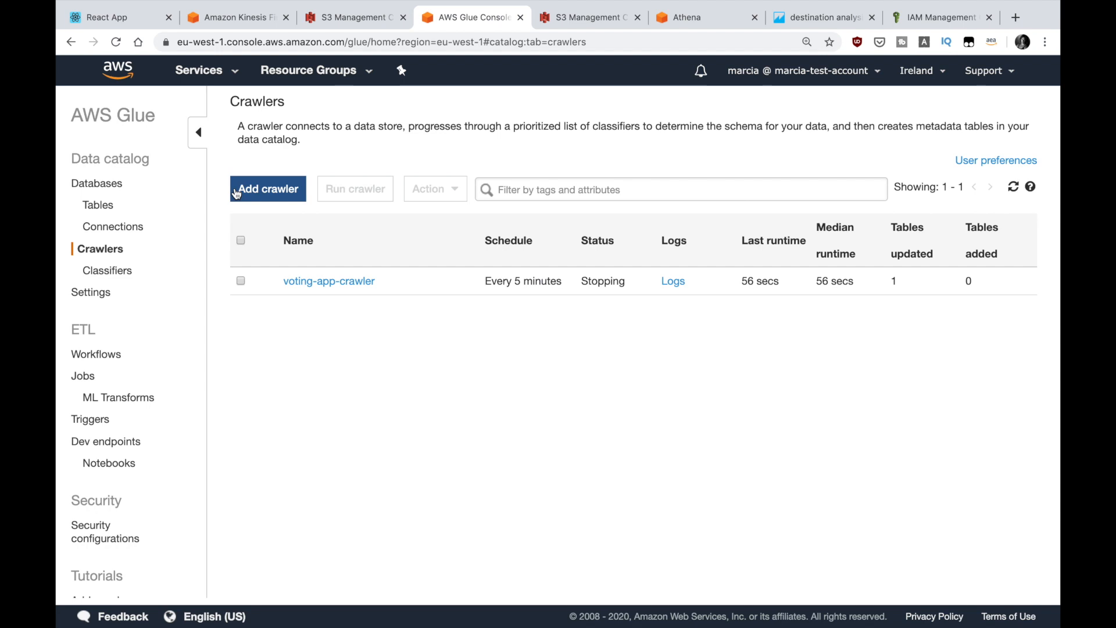
pyautogui.click(99, 205)
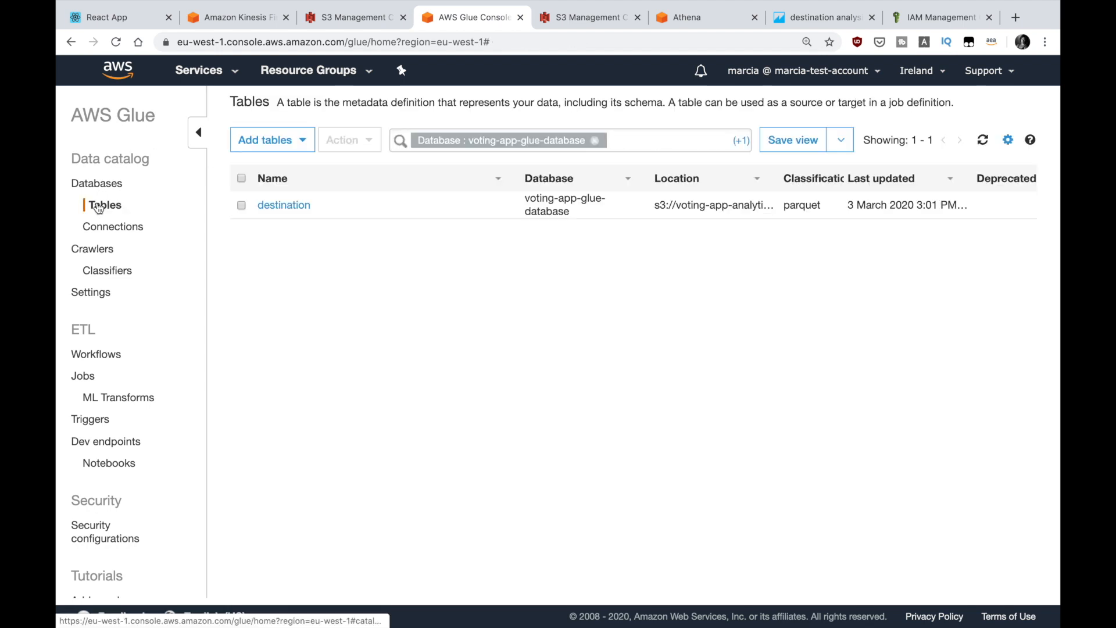
pyautogui.click(283, 205)
pyautogui.click(819, 140)
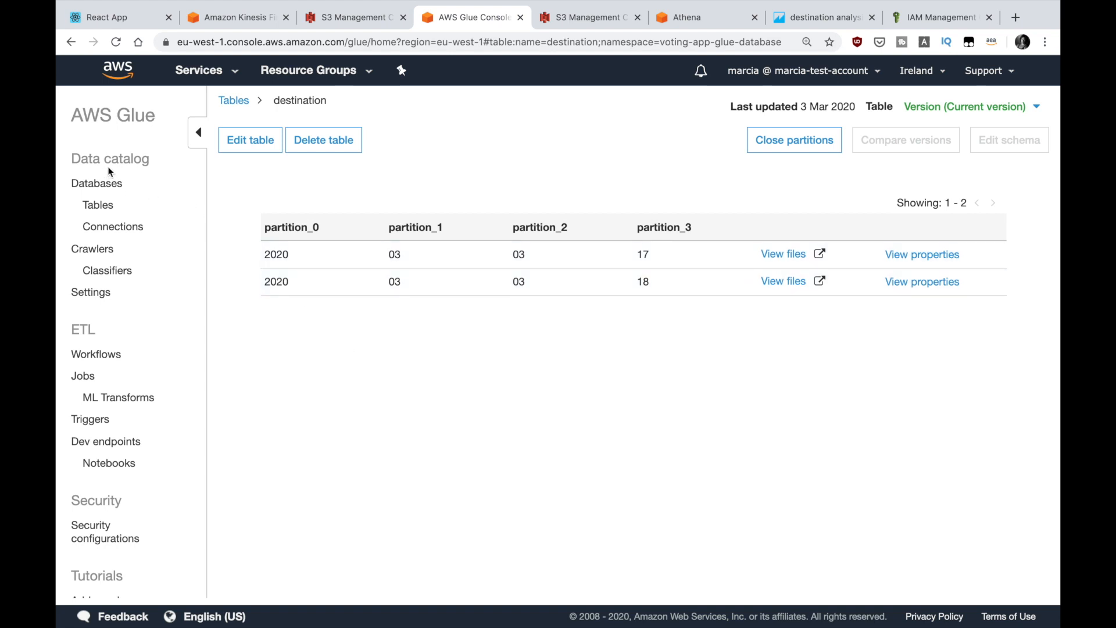
# Step: Reload the destination analysis to refresh the language chart
pyautogui.click(808, 29)
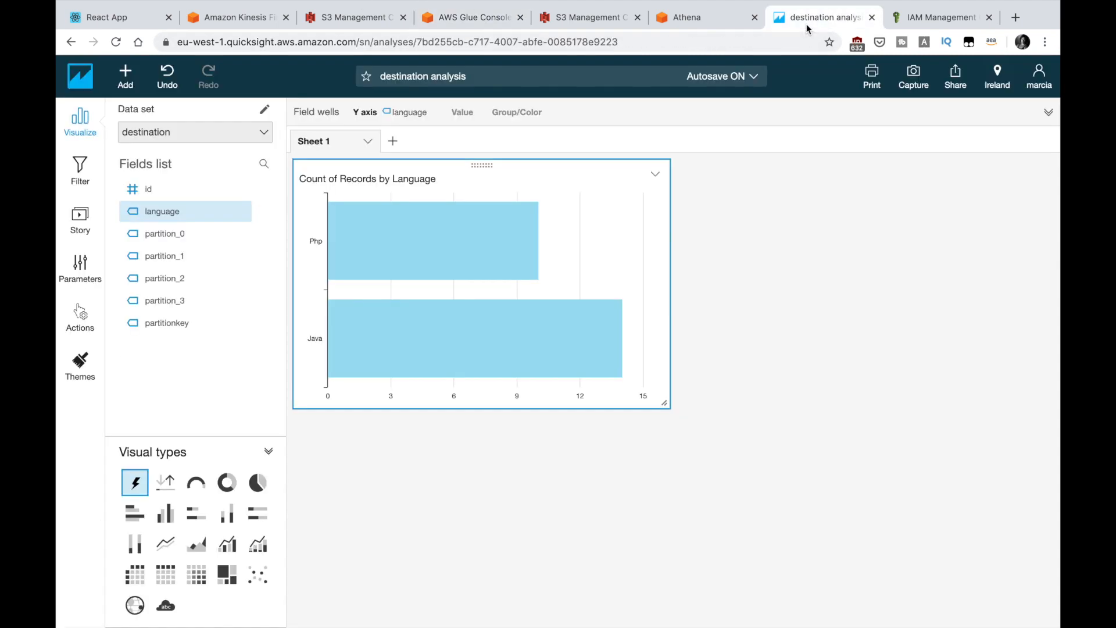
pyautogui.click(117, 43)
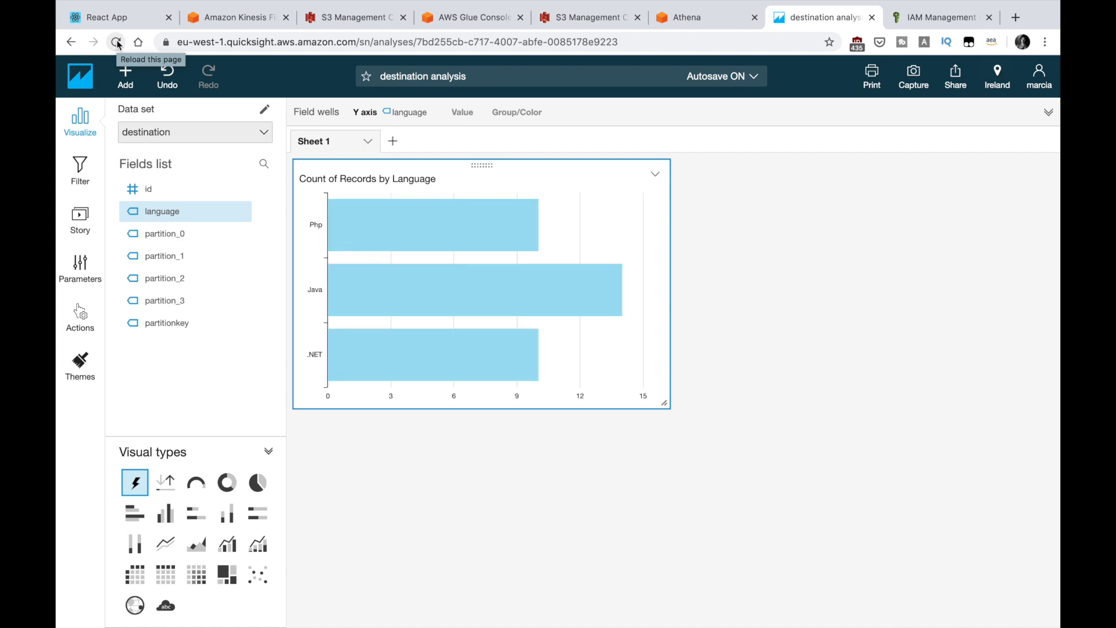
# Step: Cast several votes for Go in the voting app
pyautogui.moveTo(937, 16)
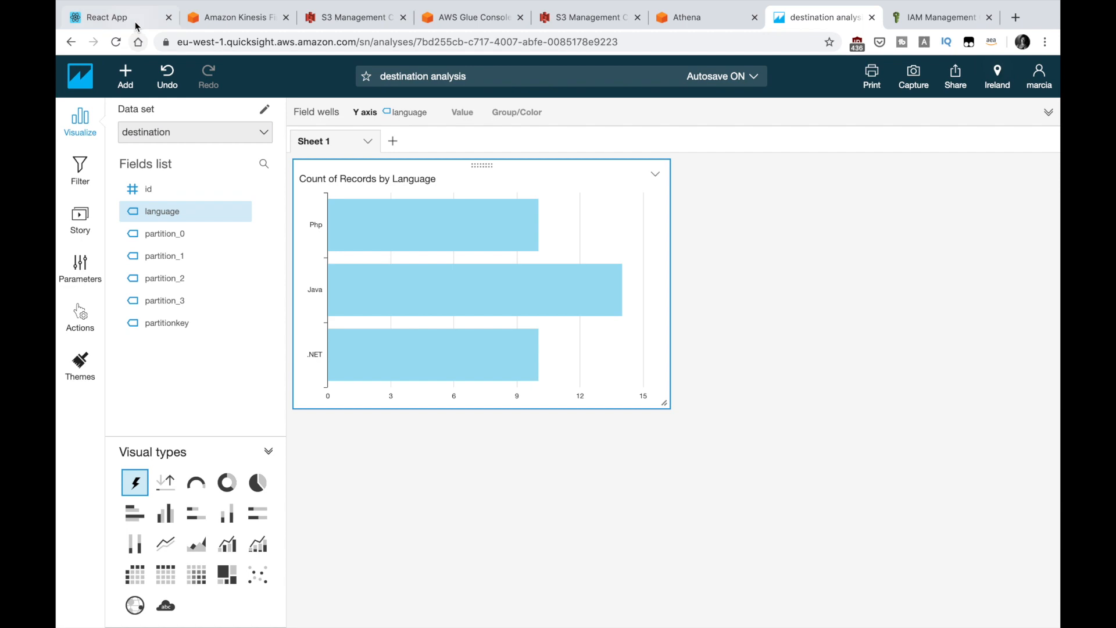
pyautogui.click(116, 17)
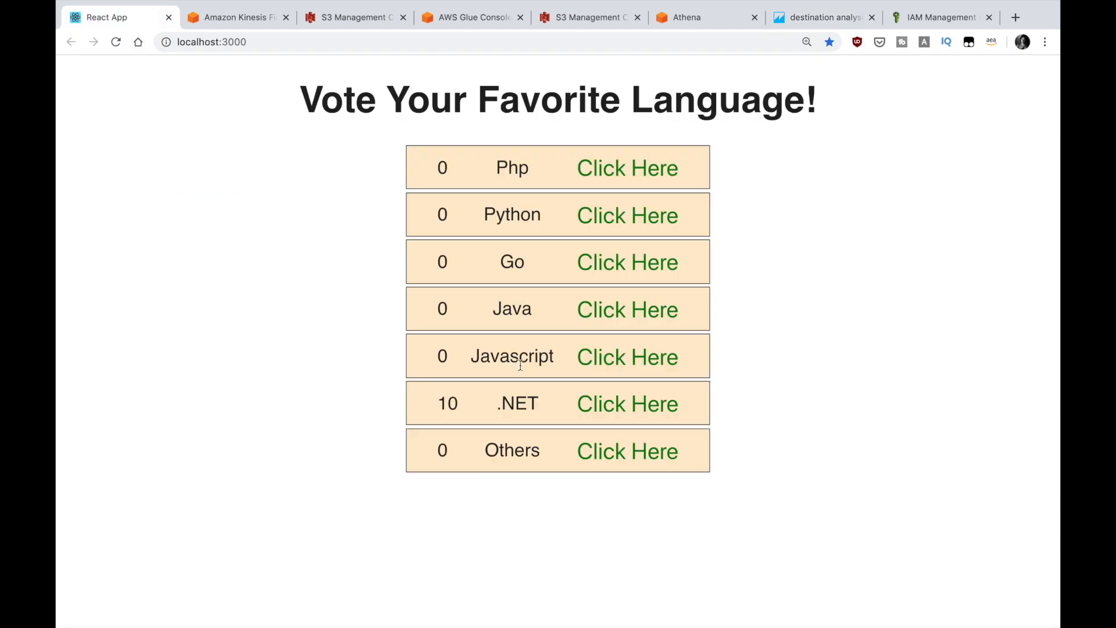
pyautogui.doubleClick(636, 262)
pyautogui.tripleClick(636, 262)
pyautogui.tripleClick(635, 262)
pyautogui.doubleClick(634, 262)
# Step: Refresh the Firehose delivery stream metrics again
pyautogui.click(254, 20)
pyautogui.scroll(3, 639, 262)
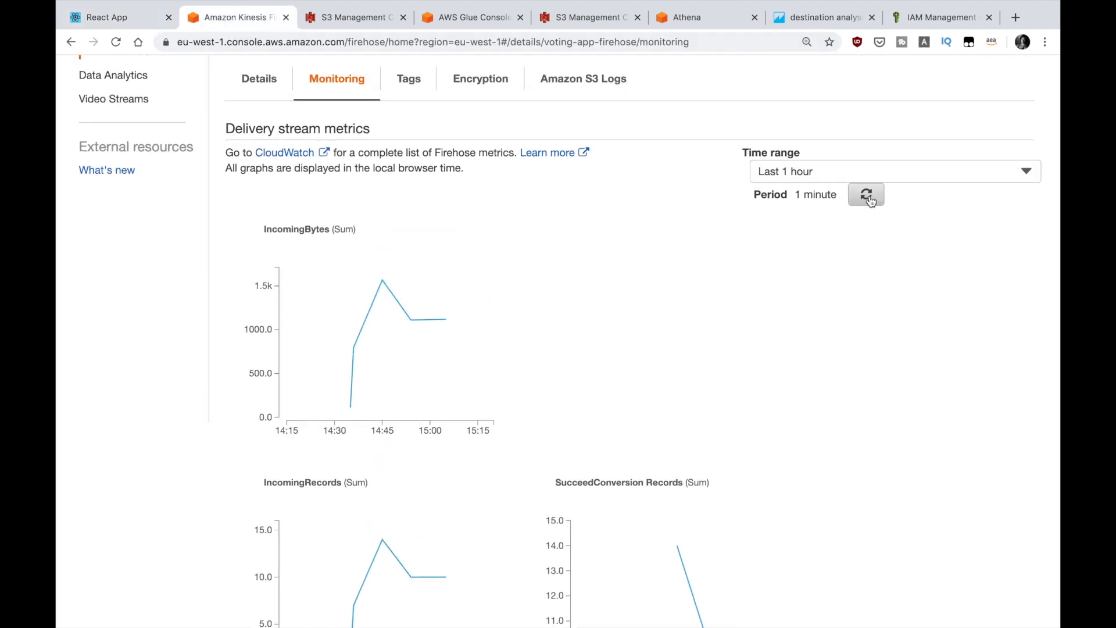
pyautogui.click(869, 196)
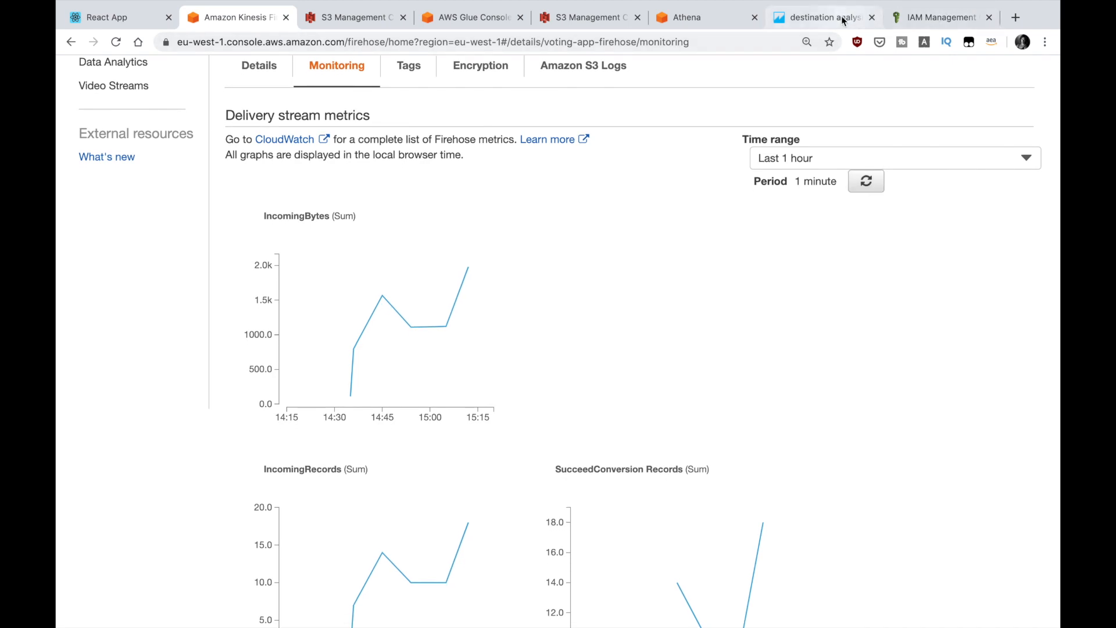
# Step: Reload the destination analysis once more to update the chart
pyautogui.click(824, 17)
pyautogui.click(117, 41)
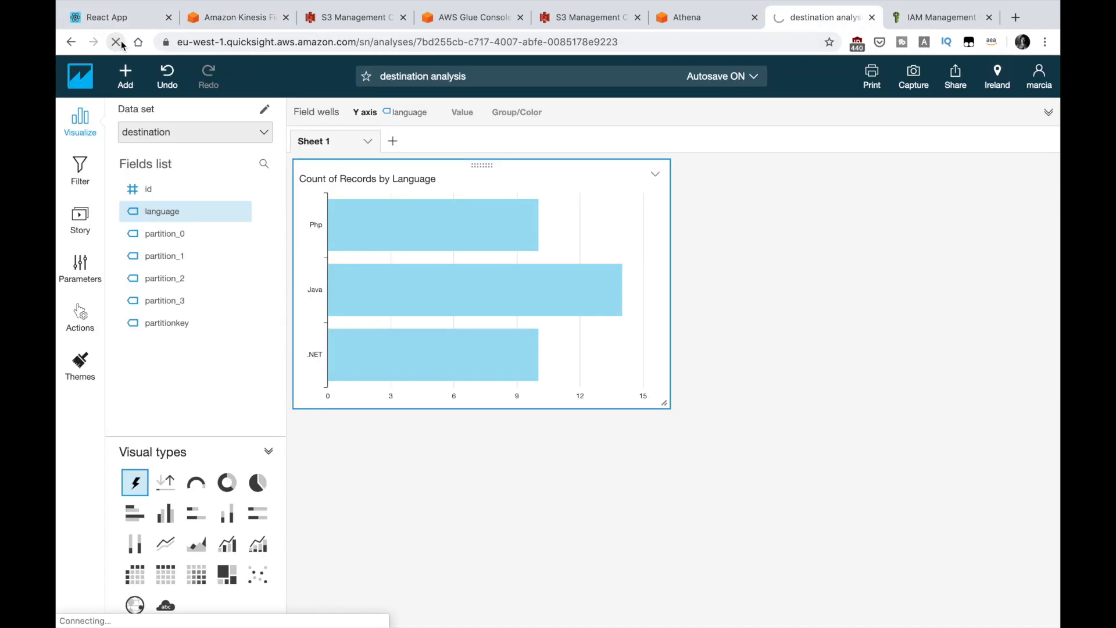